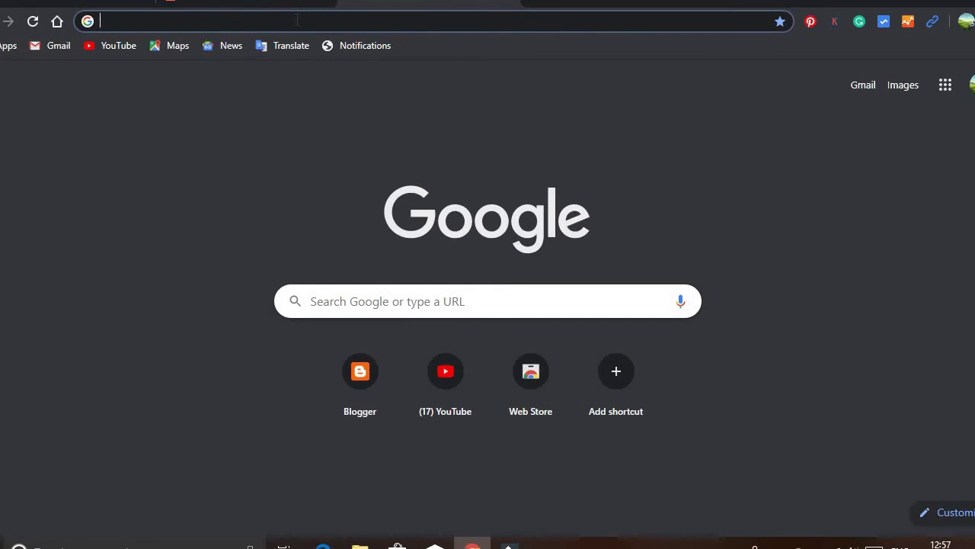
Step: Search Google for "blogger" and open the Blogger.com result
{"action": "type", "text": "blo"}
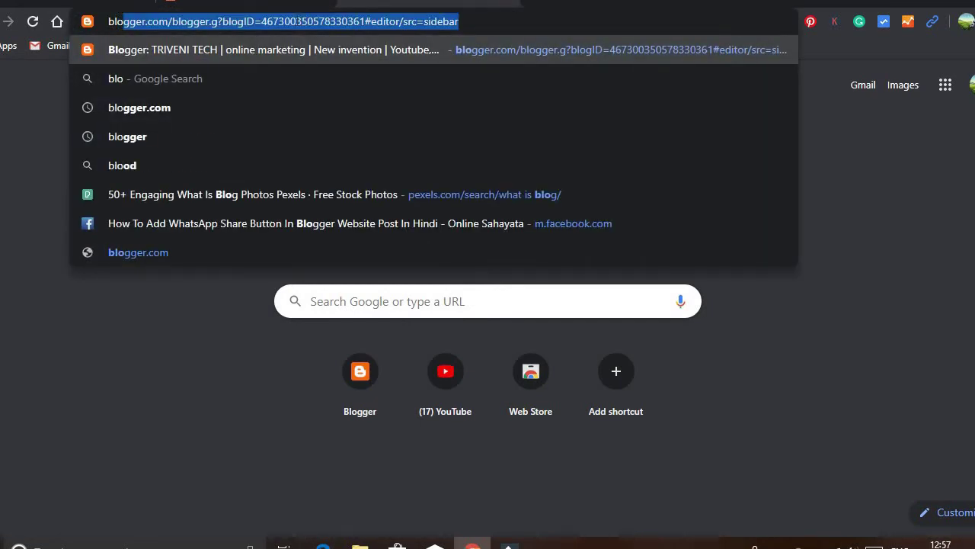
{"action": "type", "text": "gger"}
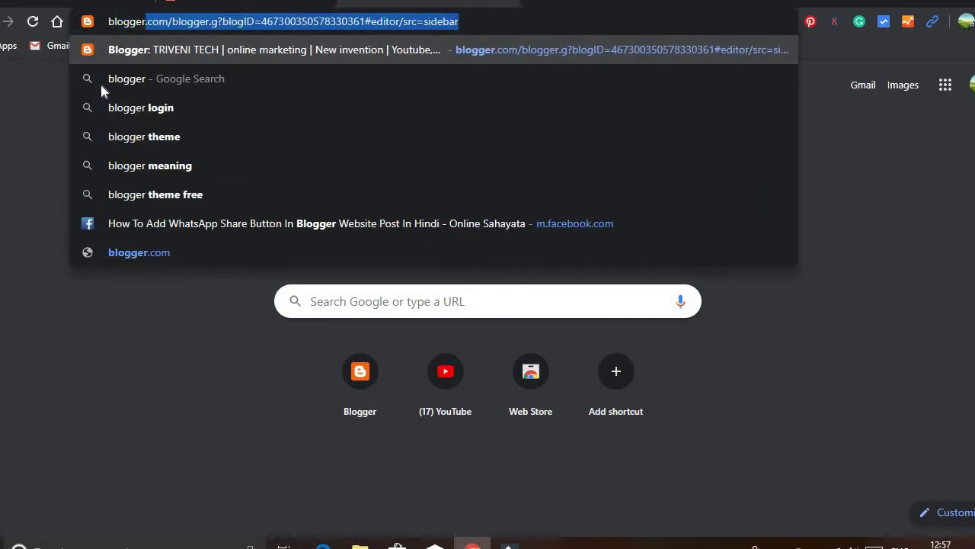
{"action": "left_click", "coordinate": [189, 79]}
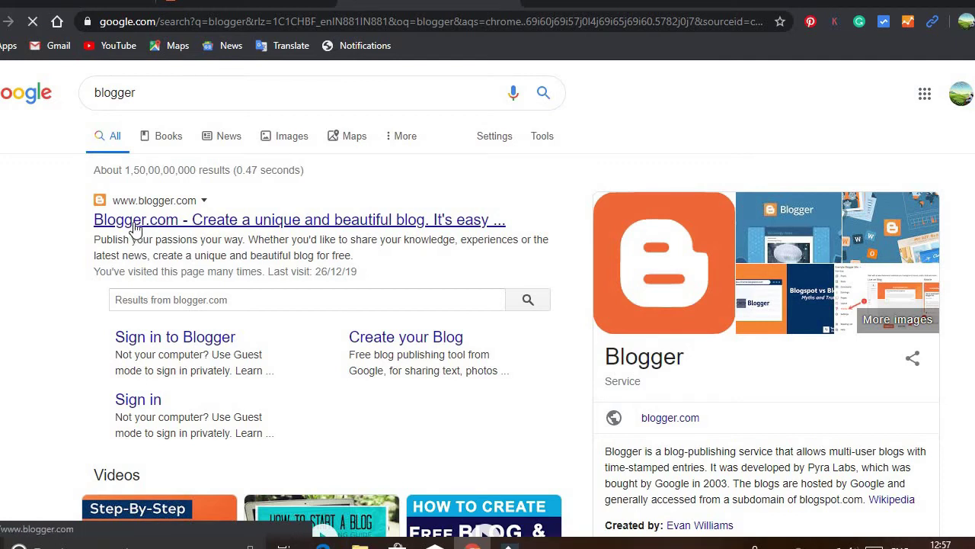
{"action": "left_click", "coordinate": [134, 226]}
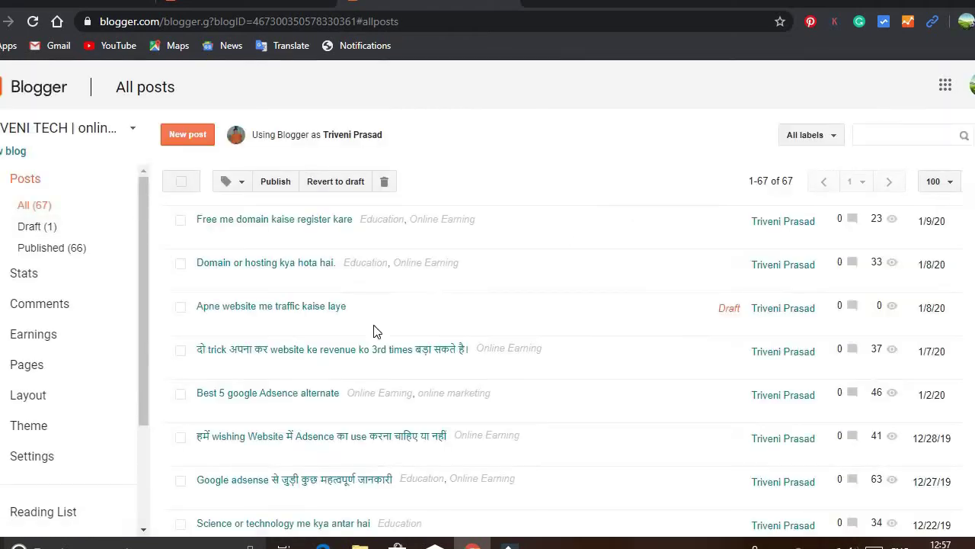
Step: Start creating a new blog and enter "photos" as its title
{"action": "scroll", "coordinate": [374, 331], "scroll_direction": "down", "scroll_amount": 5}
{"action": "left_click", "coordinate": [26, 178]}
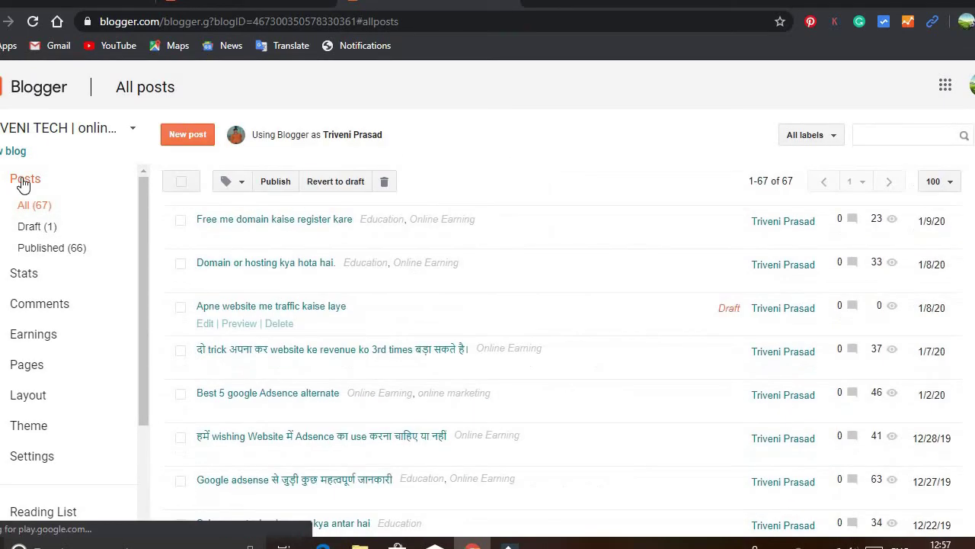
{"action": "left_click", "coordinate": [25, 158]}
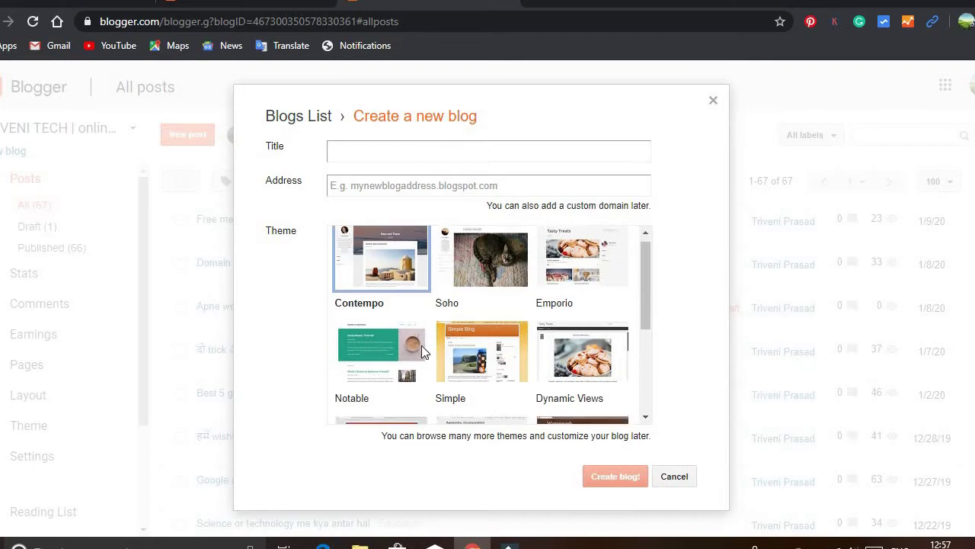
{"action": "left_click", "coordinate": [391, 154]}
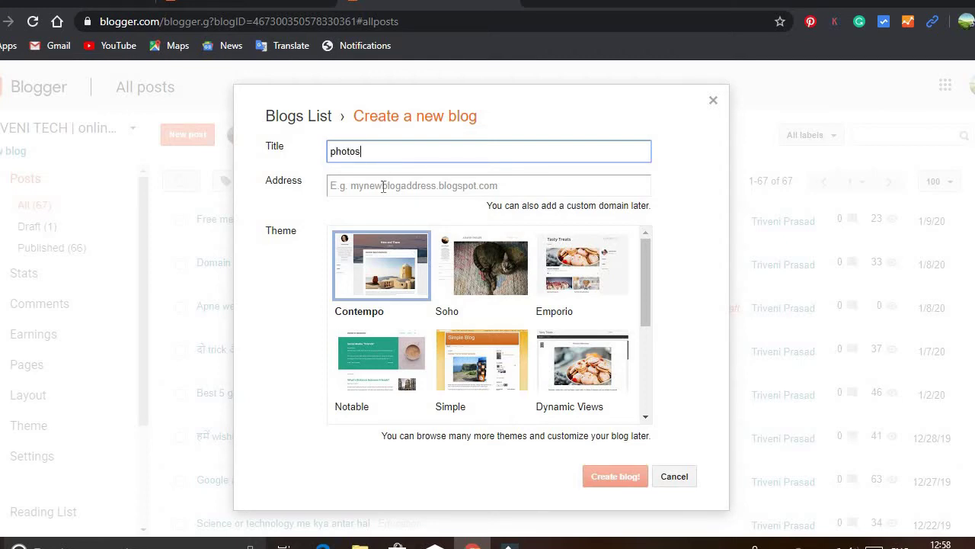
Step: Enter photo.blogspot.com as the new blog's address, choosing the suggested blogspot completion
{"action": "left_click", "coordinate": [406, 187]}
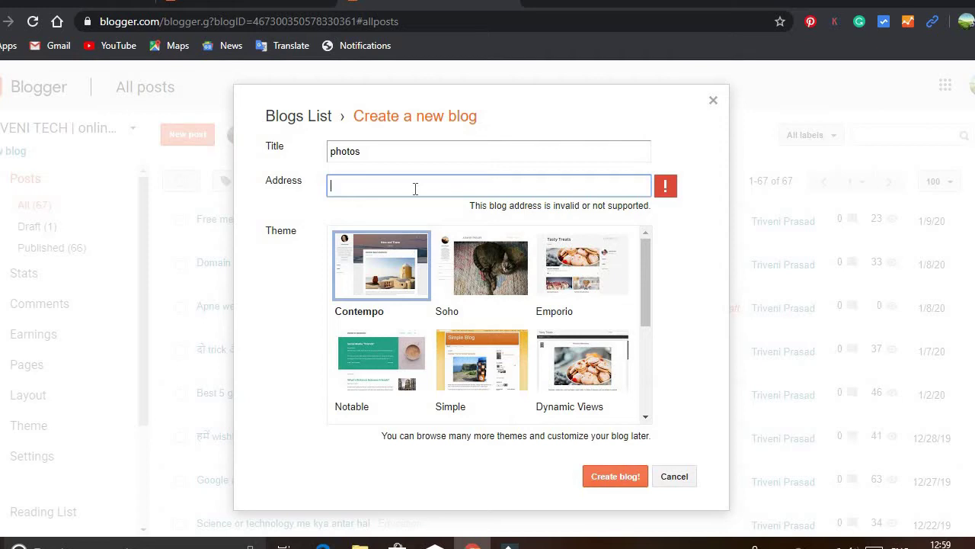
{"action": "type", "text": "p"}
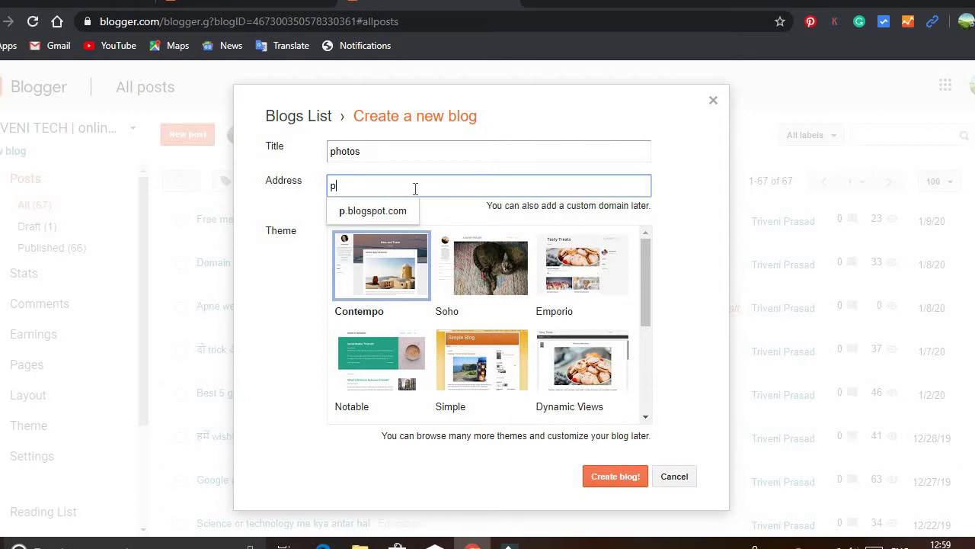
{"action": "type", "text": "hoto"}
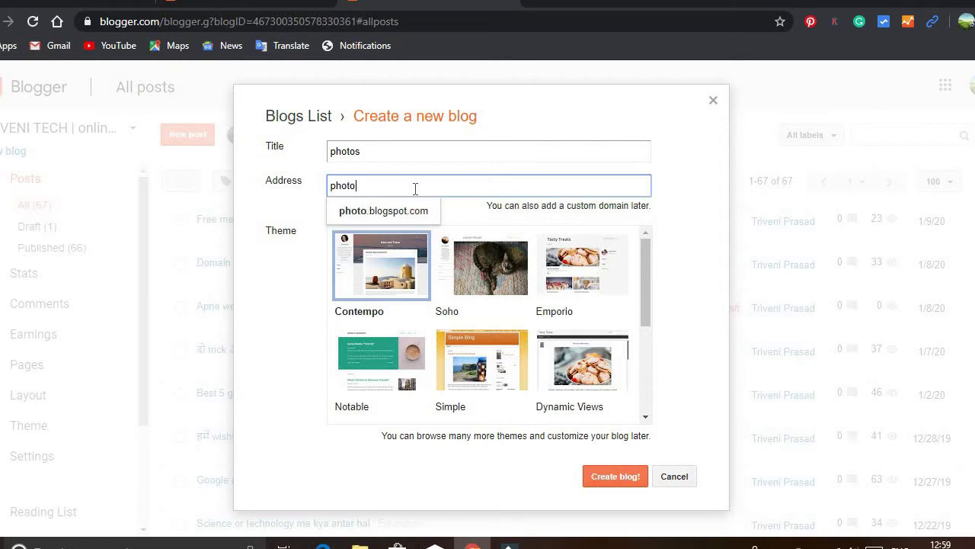
{"action": "left_click", "coordinate": [385, 217]}
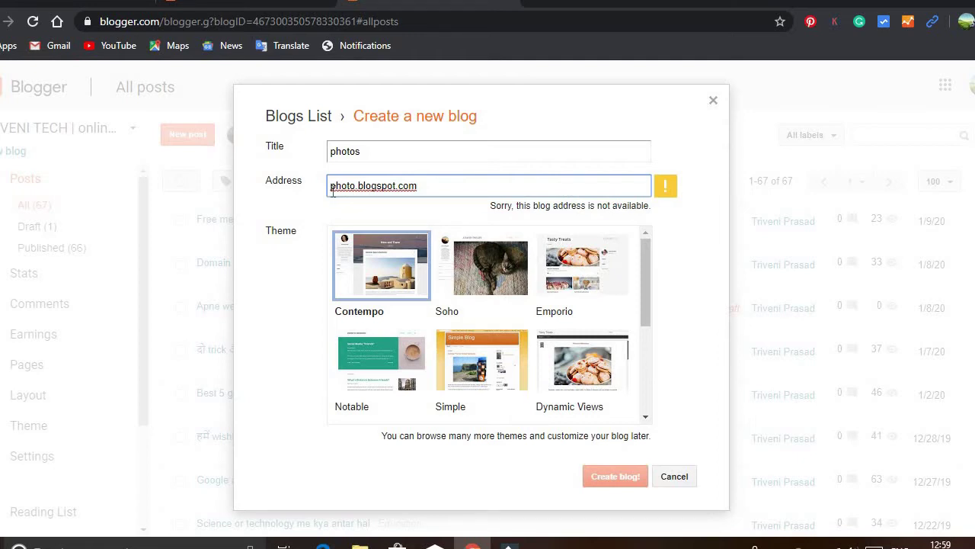
Step: Try 35photo.blogspot.com as the blog address, and change it to 399photo.blogspot.com
{"action": "type", "text": "3"}
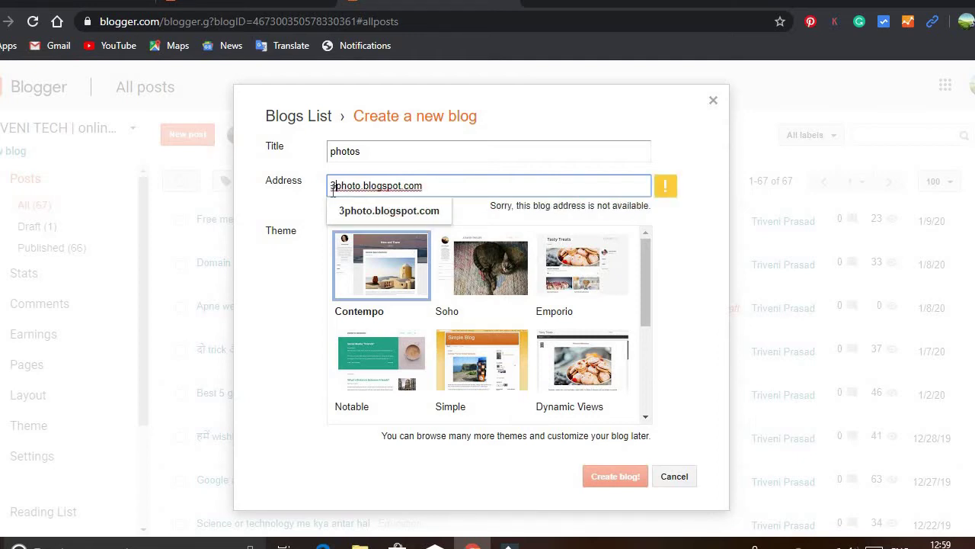
{"action": "type", "text": "5"}
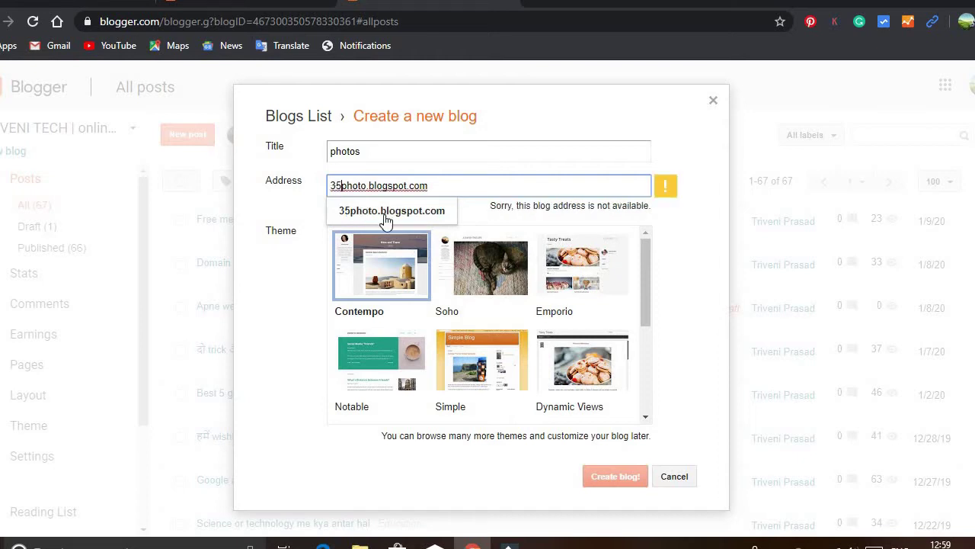
{"action": "left_click", "coordinate": [388, 217]}
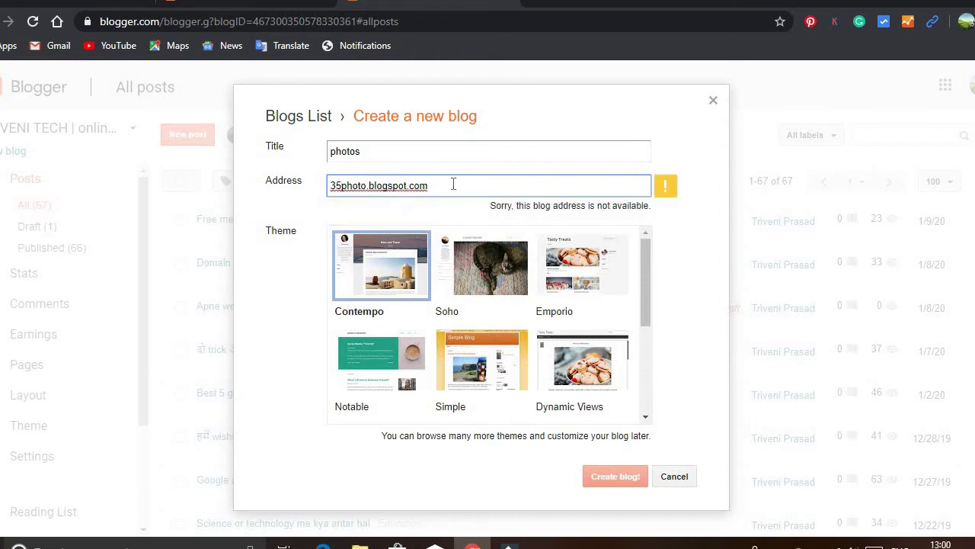
{"action": "key", "text": "BackSpace"}
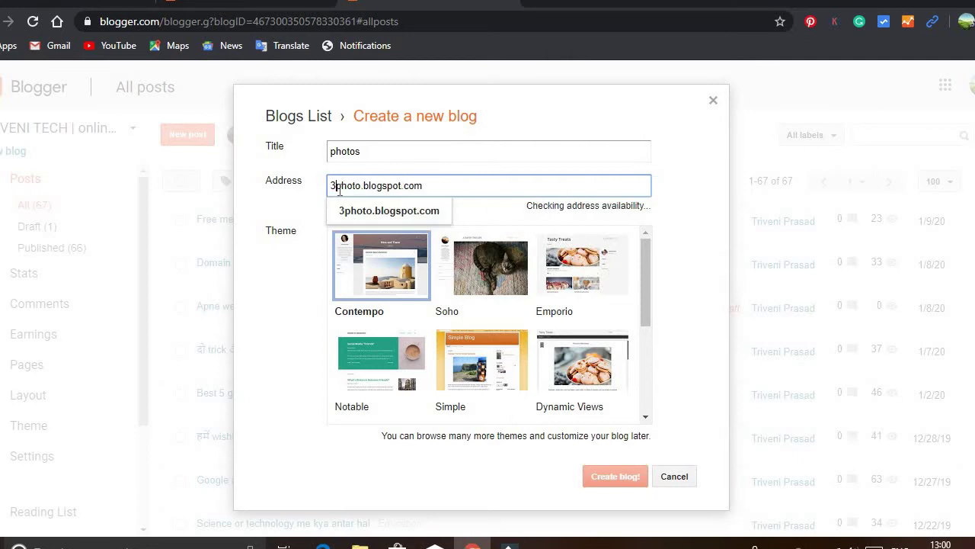
{"action": "type", "text": "99"}
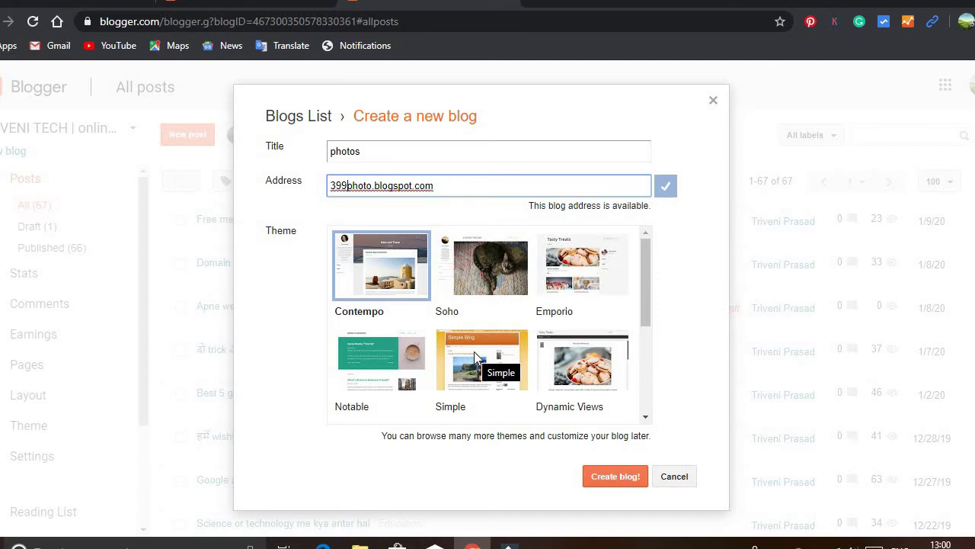
Step: Browse the available themes, choose Dynamic Views, and create the blog
{"action": "scroll", "coordinate": [474, 351], "scroll_direction": "down", "scroll_amount": 3}
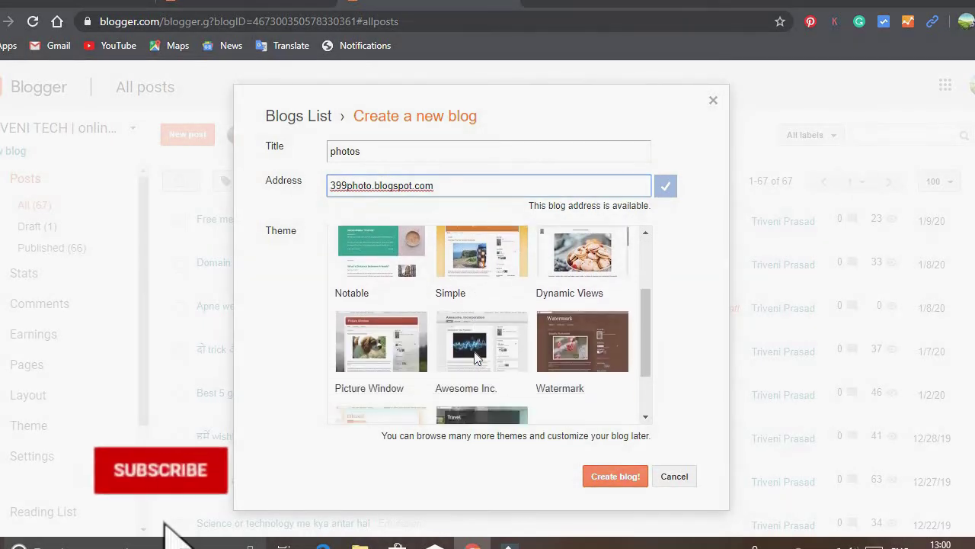
{"action": "scroll", "coordinate": [406, 330], "scroll_direction": "up", "scroll_amount": 3}
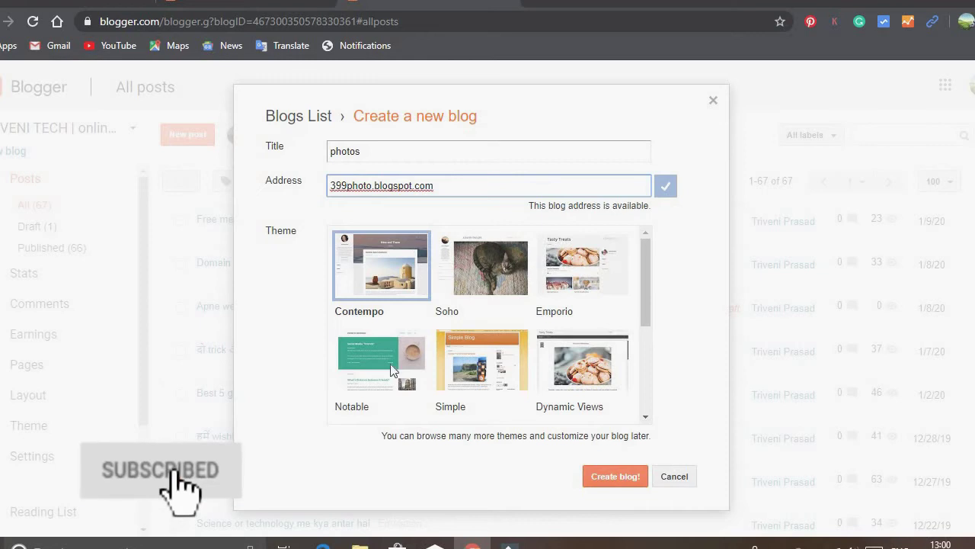
{"action": "scroll", "coordinate": [471, 377], "scroll_direction": "down", "scroll_amount": 3}
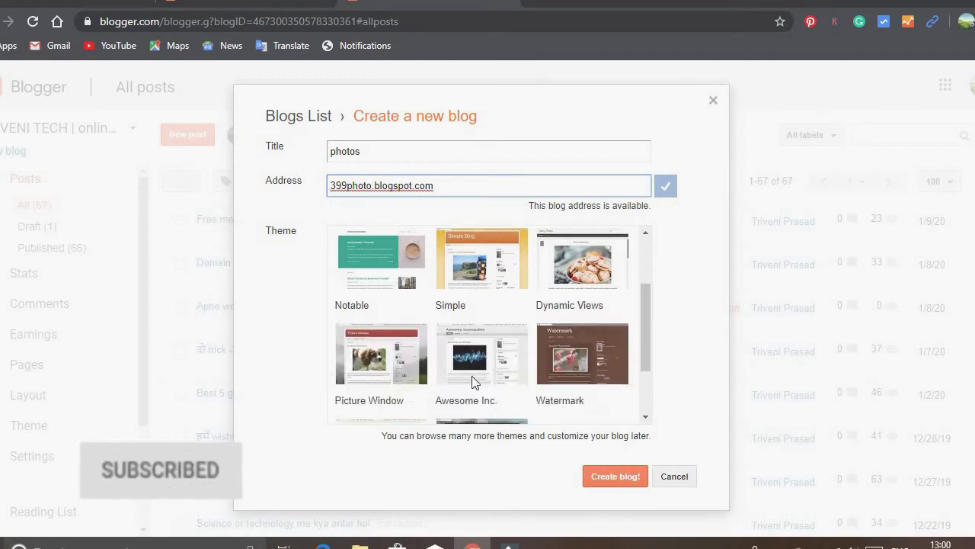
{"action": "scroll", "coordinate": [473, 381], "scroll_direction": "down", "scroll_amount": 1}
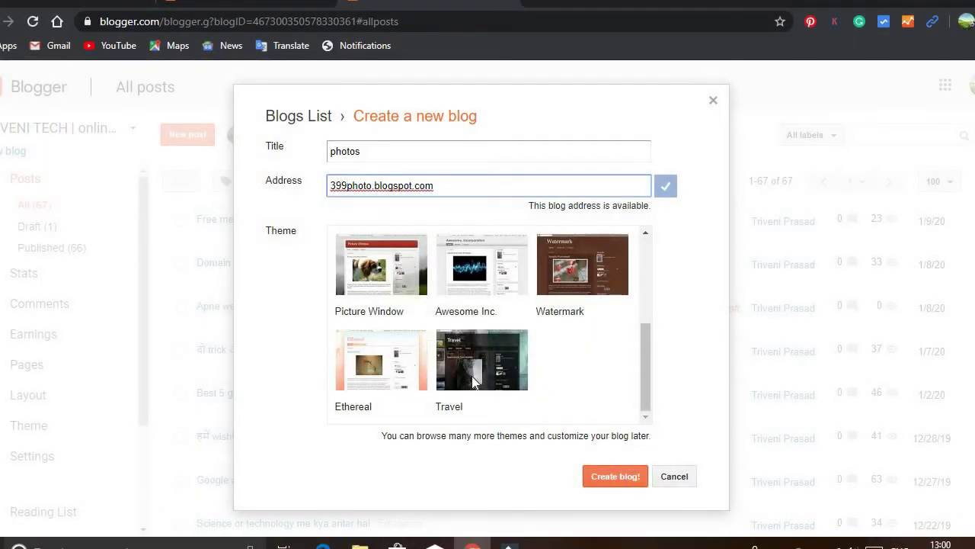
{"action": "scroll", "coordinate": [472, 381], "scroll_direction": "up", "scroll_amount": 2}
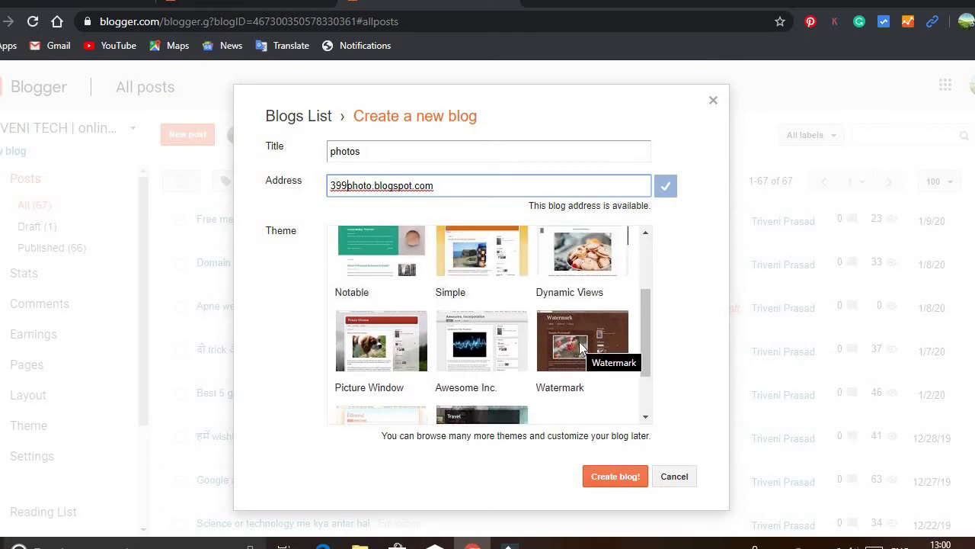
{"action": "scroll", "coordinate": [484, 263], "scroll_direction": "up", "scroll_amount": 1}
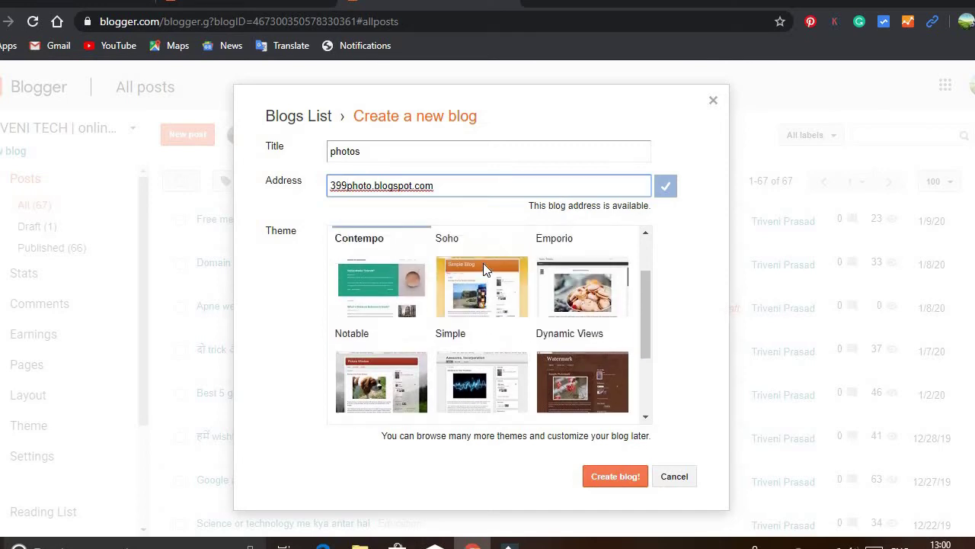
{"action": "double_click", "coordinate": [575, 302]}
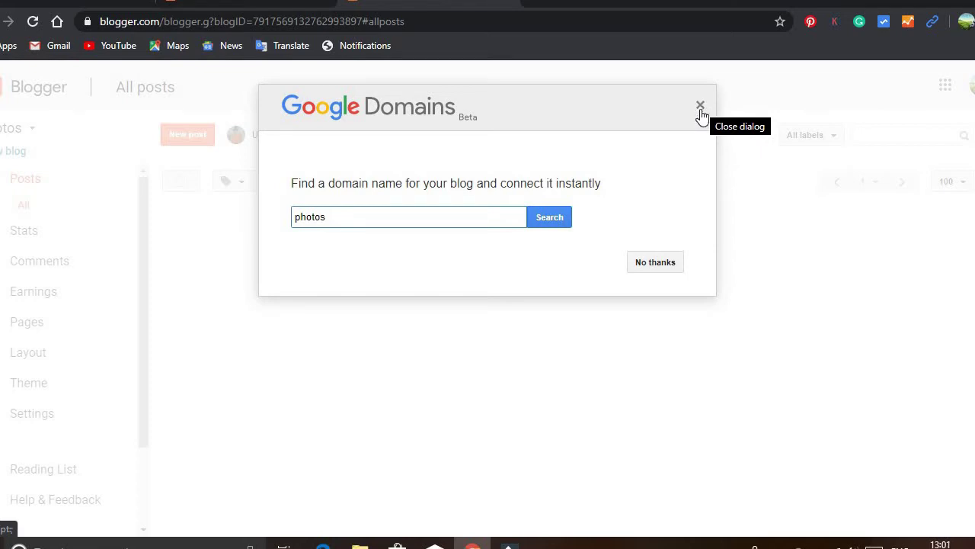
Step: Decline the Google Domains offer and select the photos blog from the list of recent blogs
{"action": "left_click", "coordinate": [664, 263]}
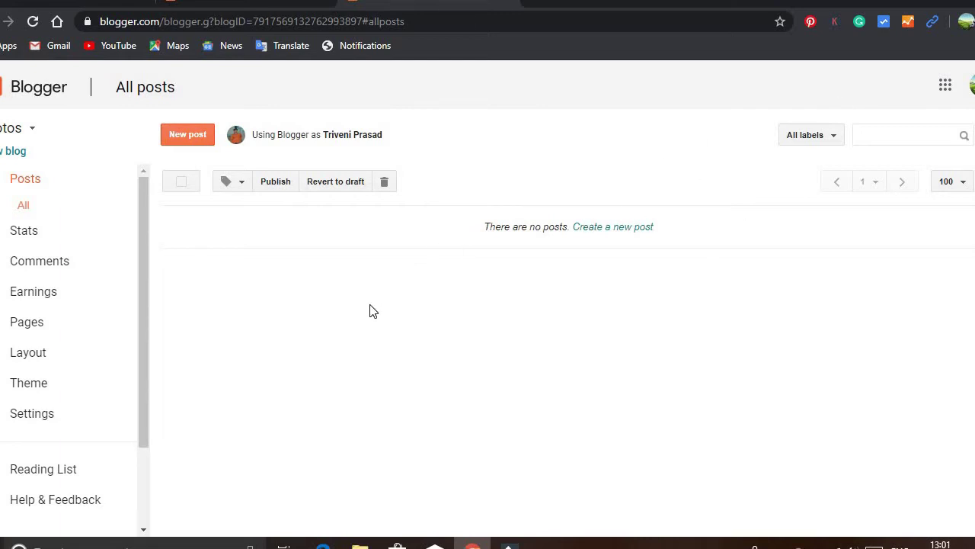
{"action": "left_click", "coordinate": [21, 134]}
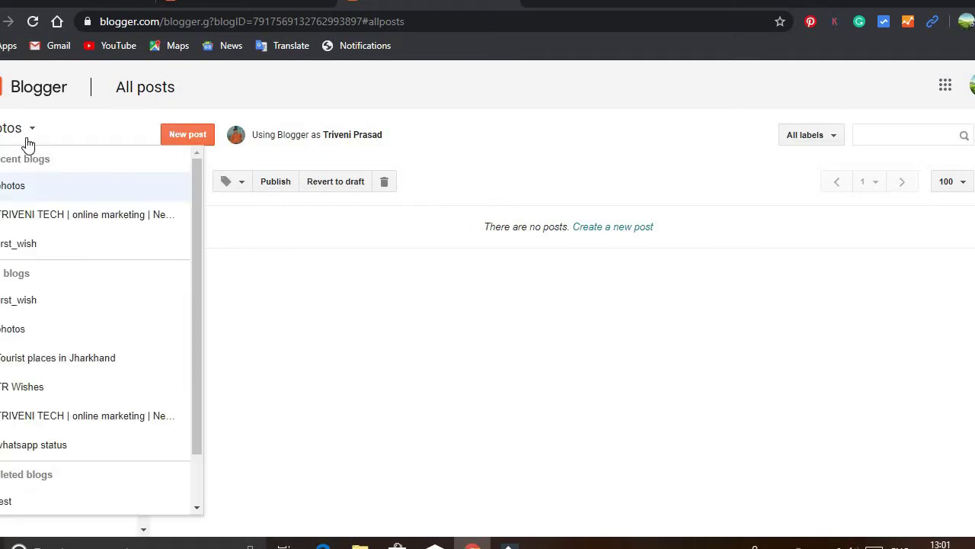
{"action": "left_click", "coordinate": [33, 189]}
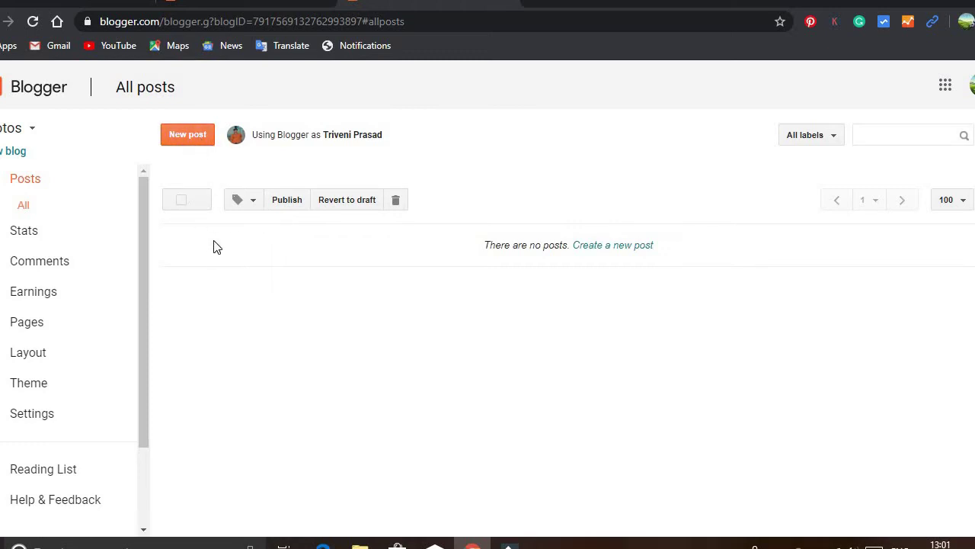
Step: View the new post editor and return to the photos blog's post list
{"action": "left_click", "coordinate": [186, 138]}
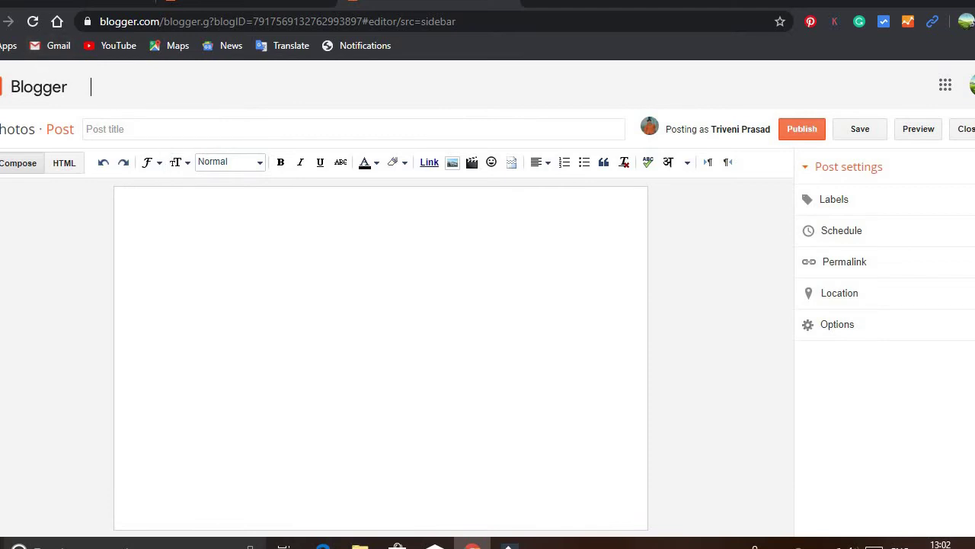
{"action": "key", "text": "alt+Left"}
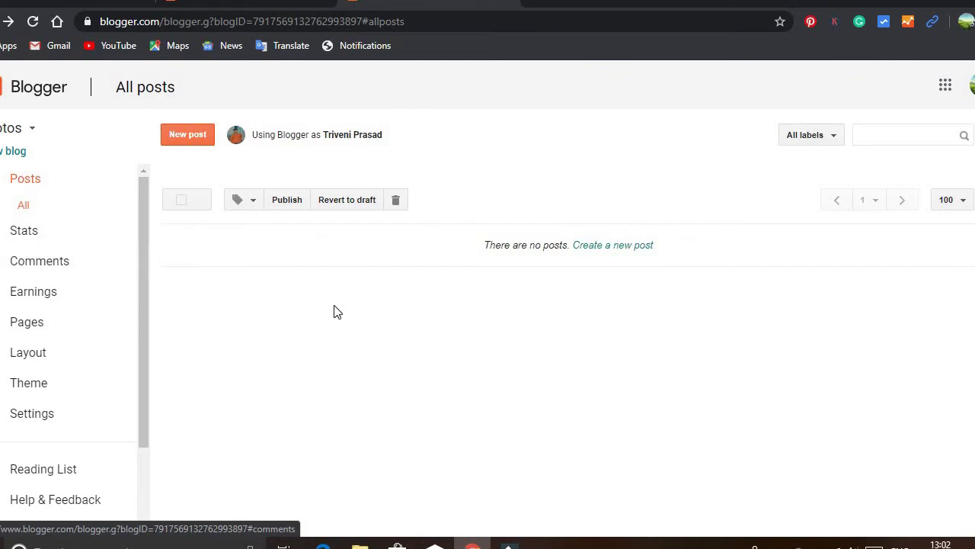
Step: Review the blog's statistics pages for overview, posts, traffic sources and audience
{"action": "left_click", "coordinate": [62, 233]}
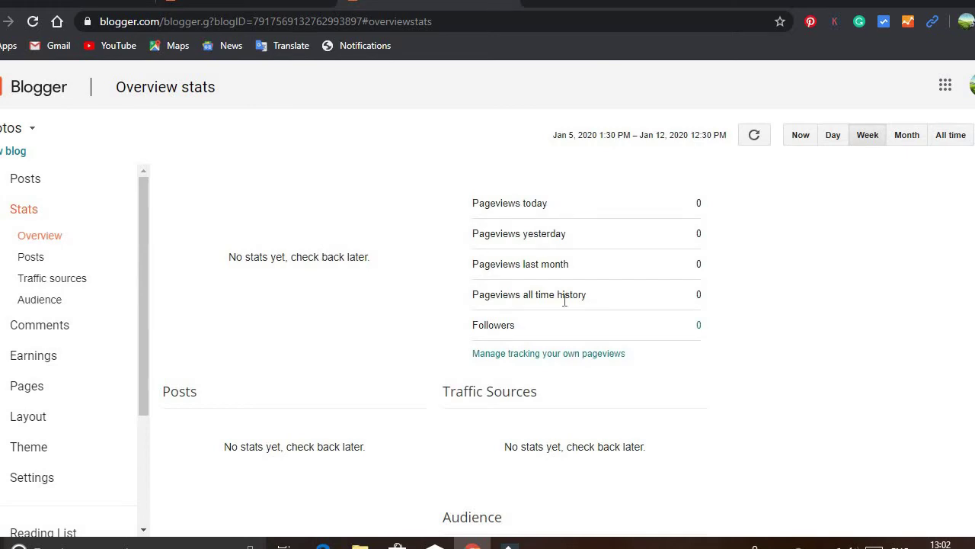
{"action": "left_click", "coordinate": [61, 256]}
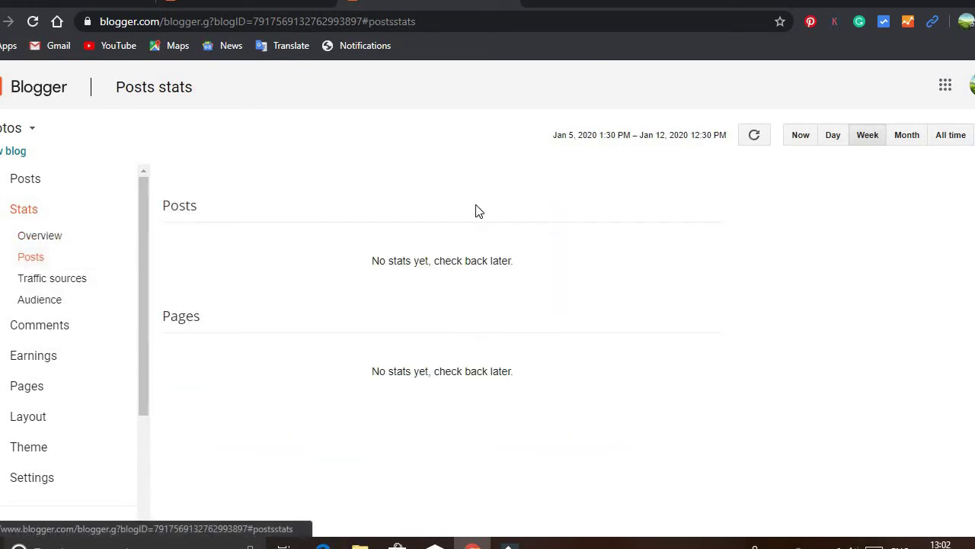
{"action": "left_click", "coordinate": [67, 283]}
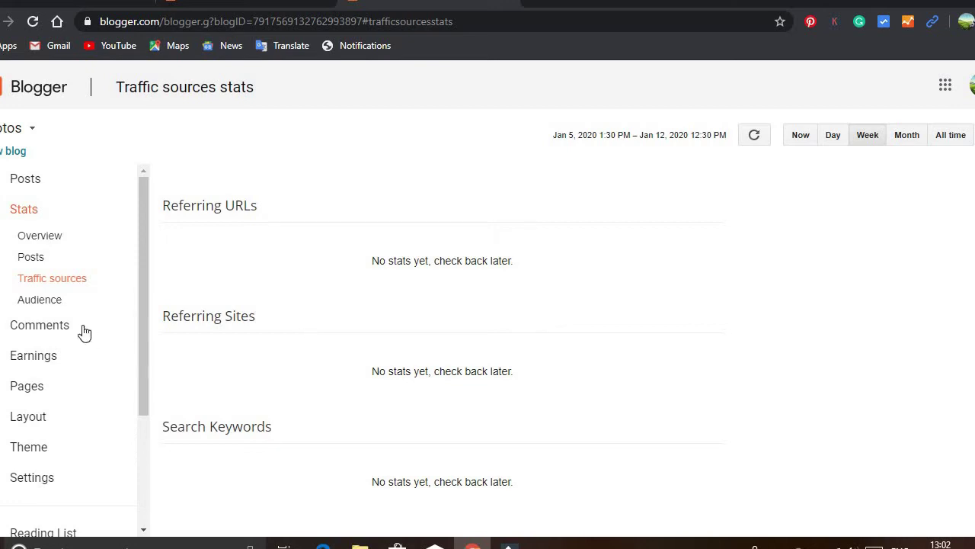
{"action": "left_click", "coordinate": [64, 306]}
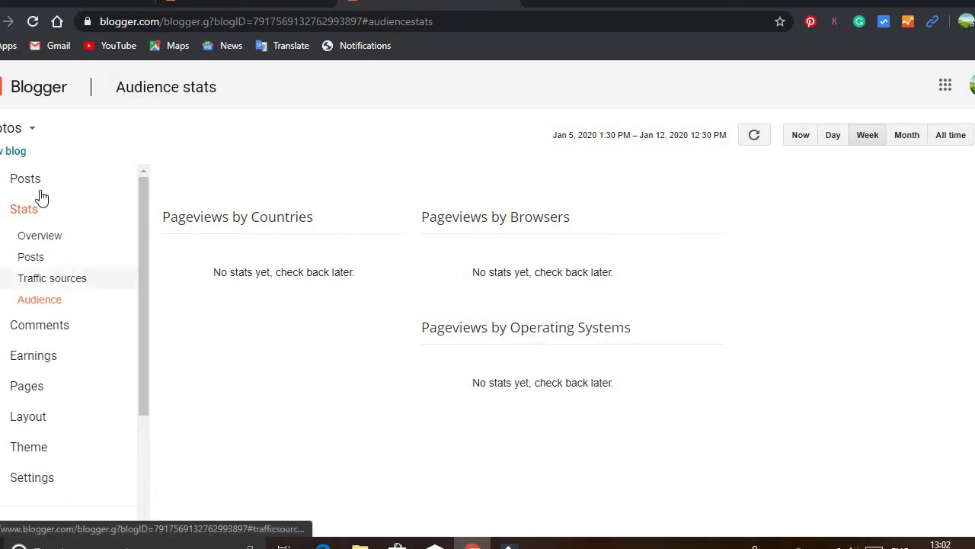
Step: Look through the blog's published comments, earnings, pages and layout sections
{"action": "left_click", "coordinate": [50, 328]}
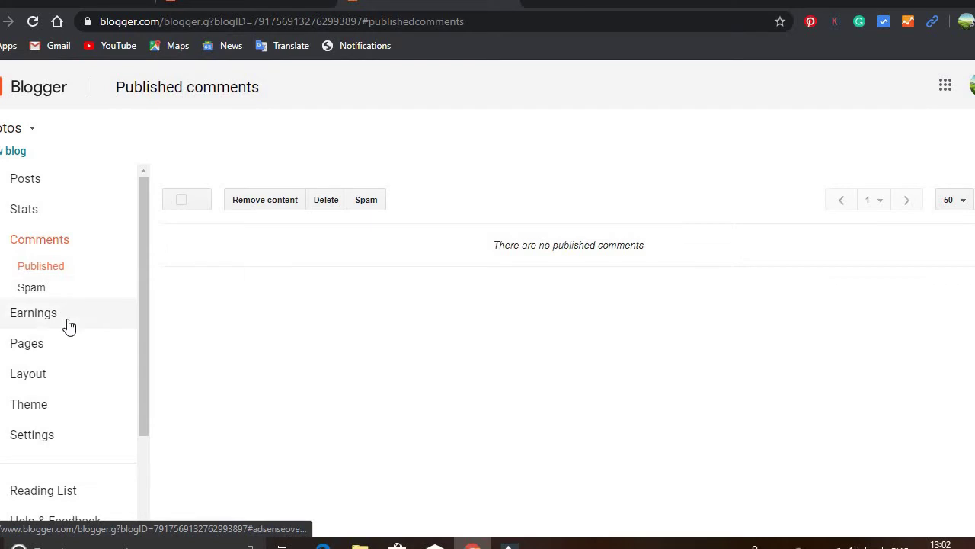
{"action": "left_click", "coordinate": [42, 319]}
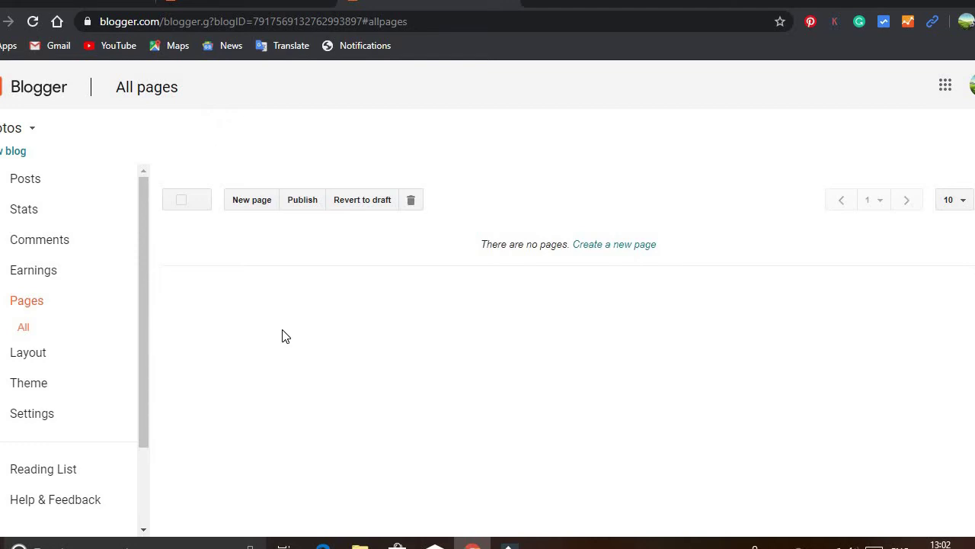
{"action": "left_click", "coordinate": [40, 358]}
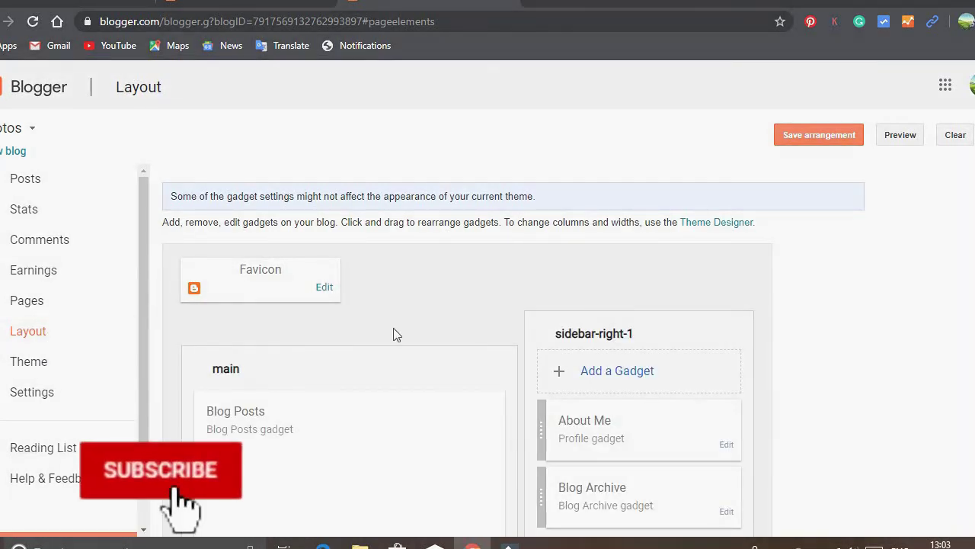
Step: Examine the gadget arrangement in the blog layout's main and sidebar-right-1 areas
{"action": "scroll", "coordinate": [394, 333], "scroll_direction": "down", "scroll_amount": 1}
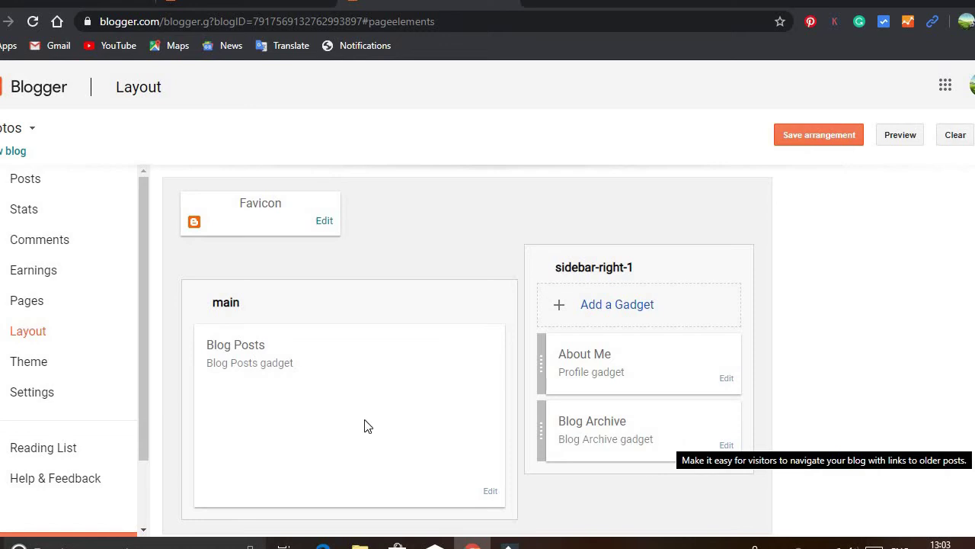
{"action": "scroll", "coordinate": [359, 438], "scroll_direction": "up", "scroll_amount": 1}
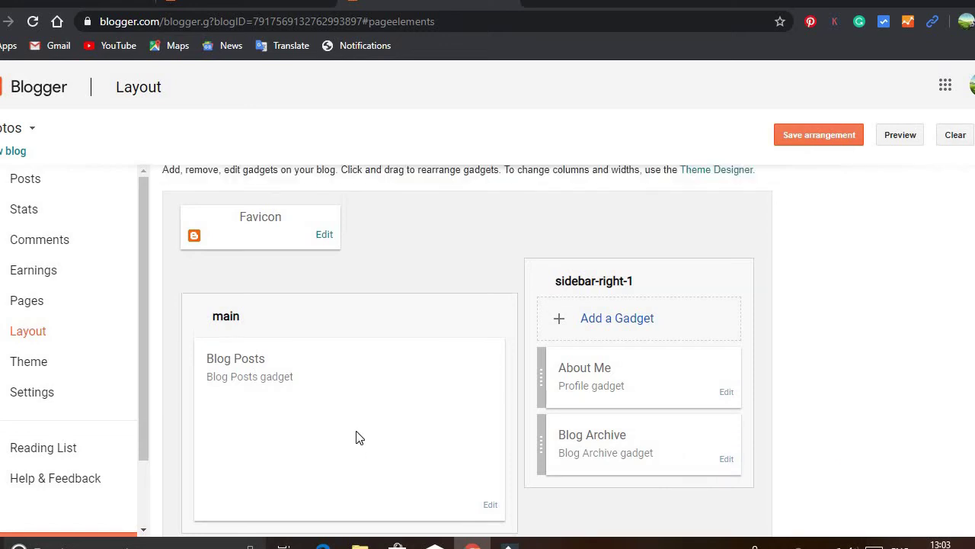
{"action": "scroll", "coordinate": [359, 438], "scroll_direction": "down", "scroll_amount": 1}
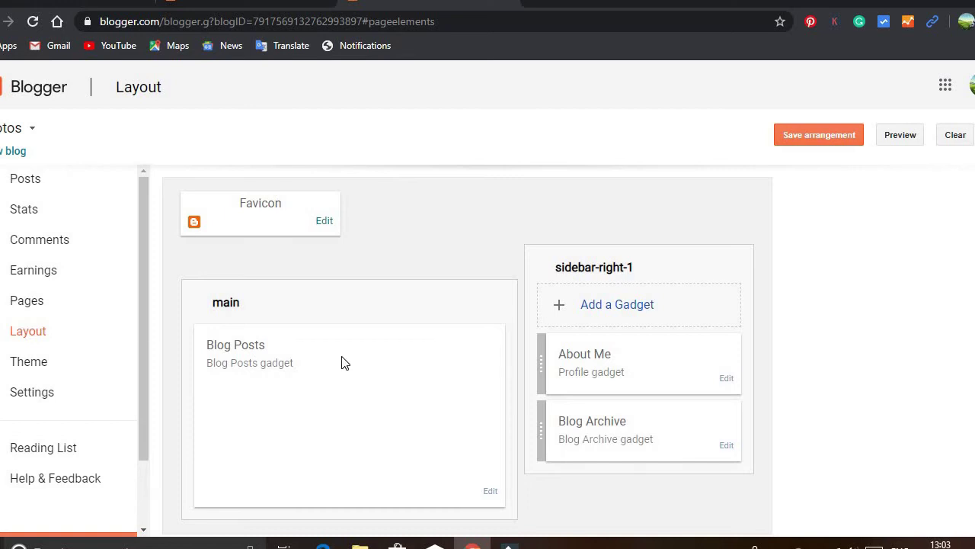
Step: Open the blog's theme section and browse the available themes from Contempo through to Travel
{"action": "left_click", "coordinate": [44, 362]}
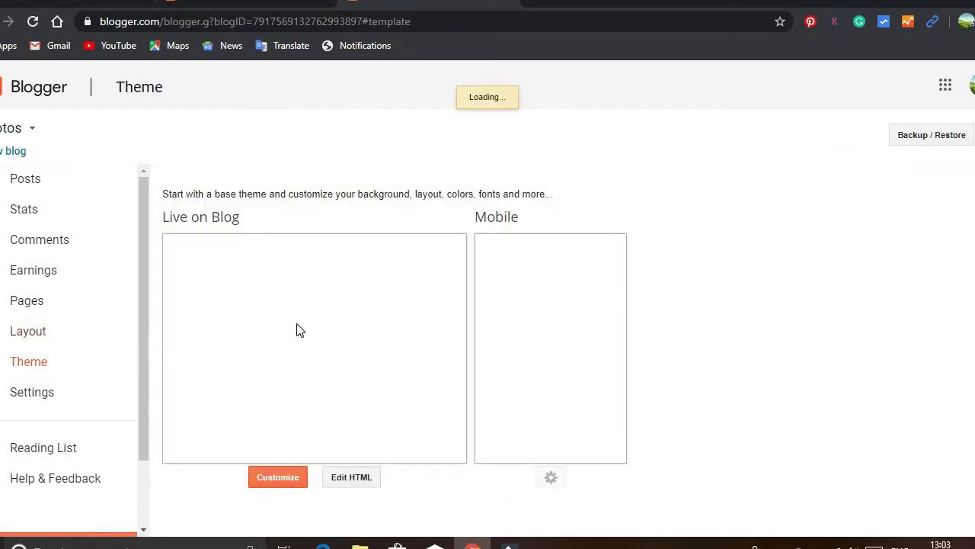
{"action": "scroll", "coordinate": [298, 332], "scroll_direction": "down", "scroll_amount": 4}
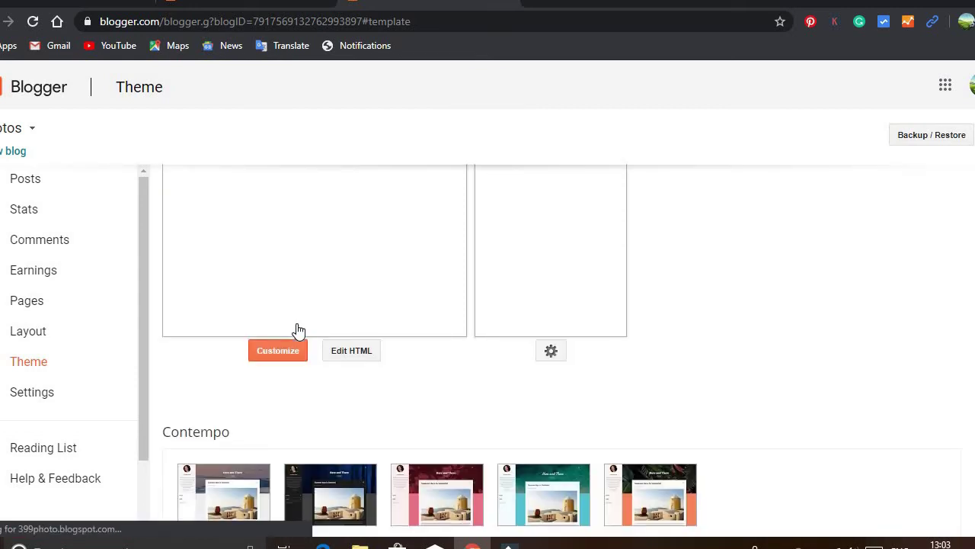
{"action": "scroll", "coordinate": [298, 331], "scroll_direction": "down", "scroll_amount": 7}
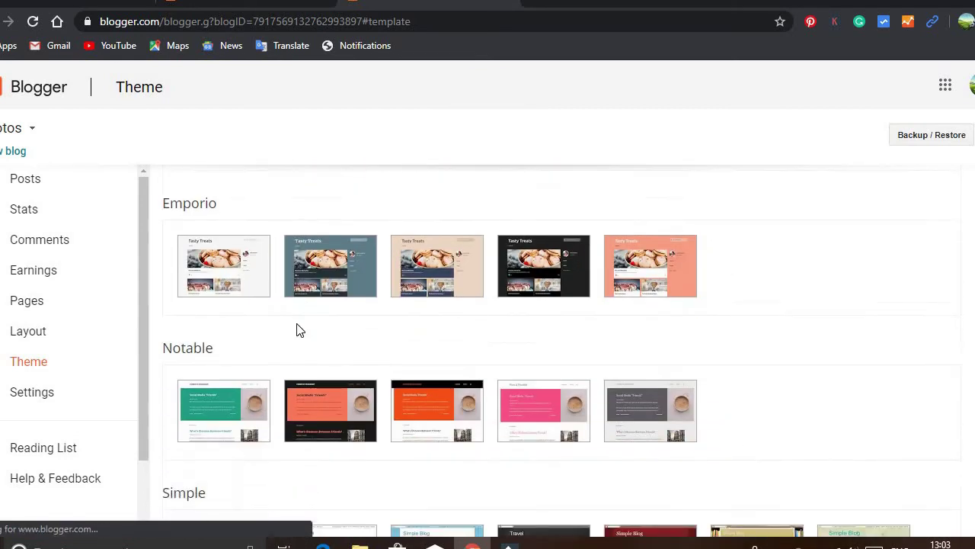
{"action": "scroll", "coordinate": [298, 330], "scroll_direction": "down", "scroll_amount": 5}
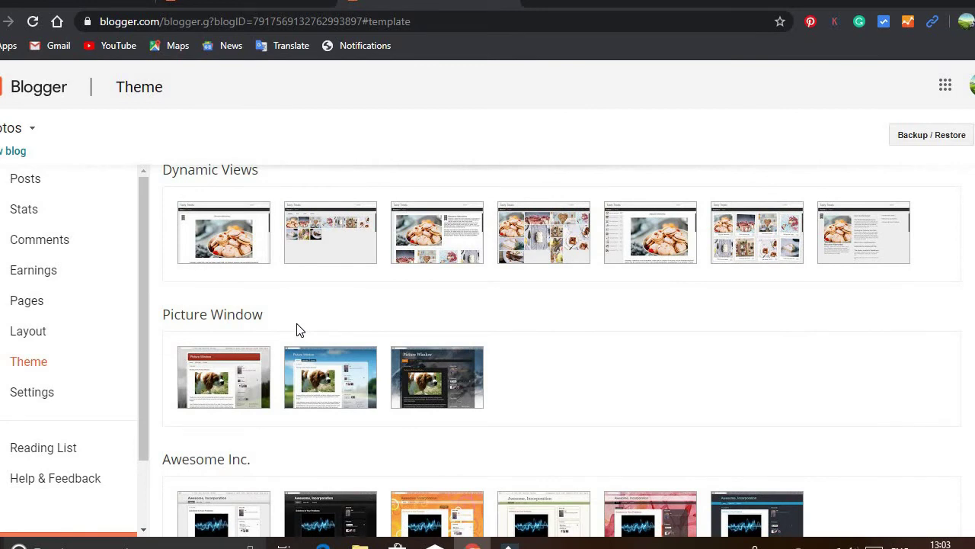
{"action": "scroll", "coordinate": [298, 330], "scroll_direction": "down", "scroll_amount": 1}
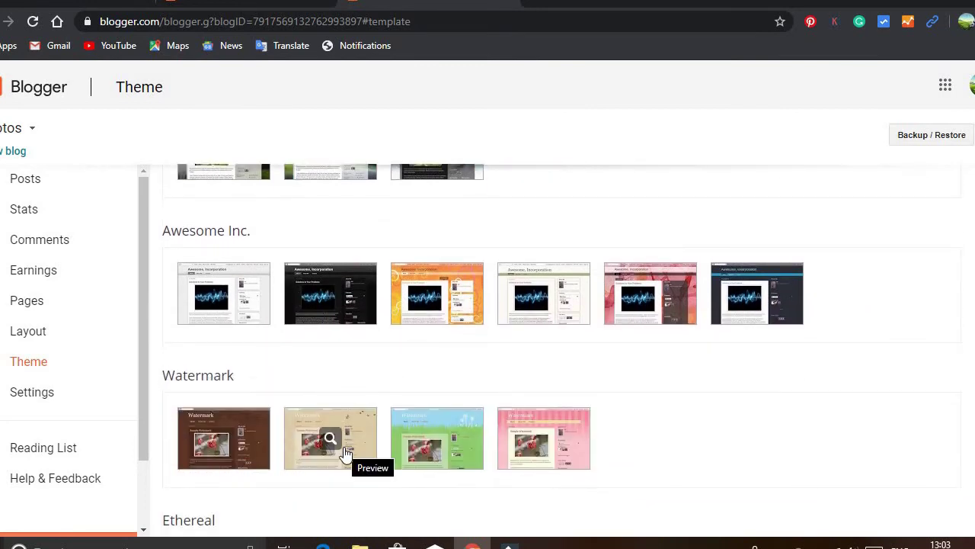
{"action": "scroll", "coordinate": [346, 455], "scroll_direction": "down", "scroll_amount": 1}
{"action": "scroll", "coordinate": [346, 455], "scroll_direction": "down", "scroll_amount": 3}
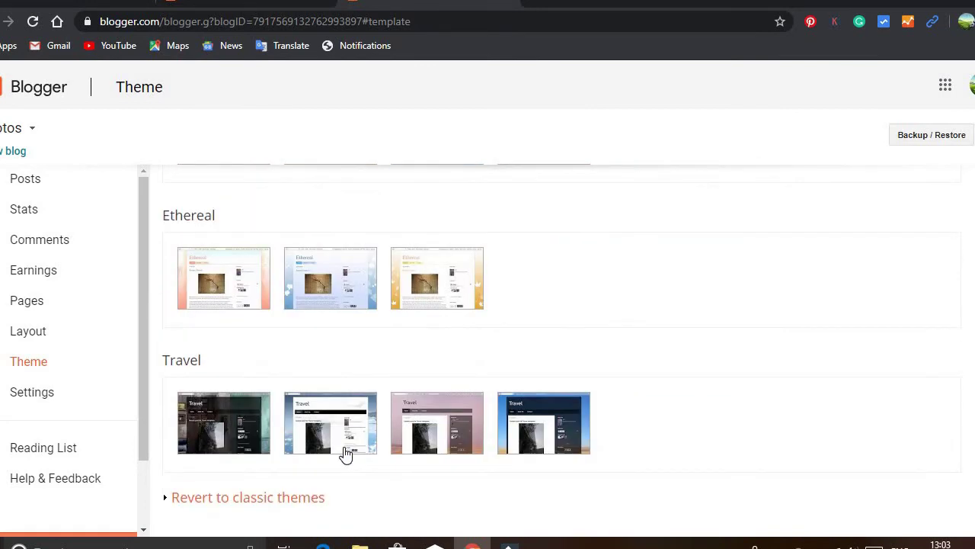
Step: Look back through the theme collections and view the current theme's live and mobile previews
{"action": "scroll", "coordinate": [345, 455], "scroll_direction": "up", "scroll_amount": 2}
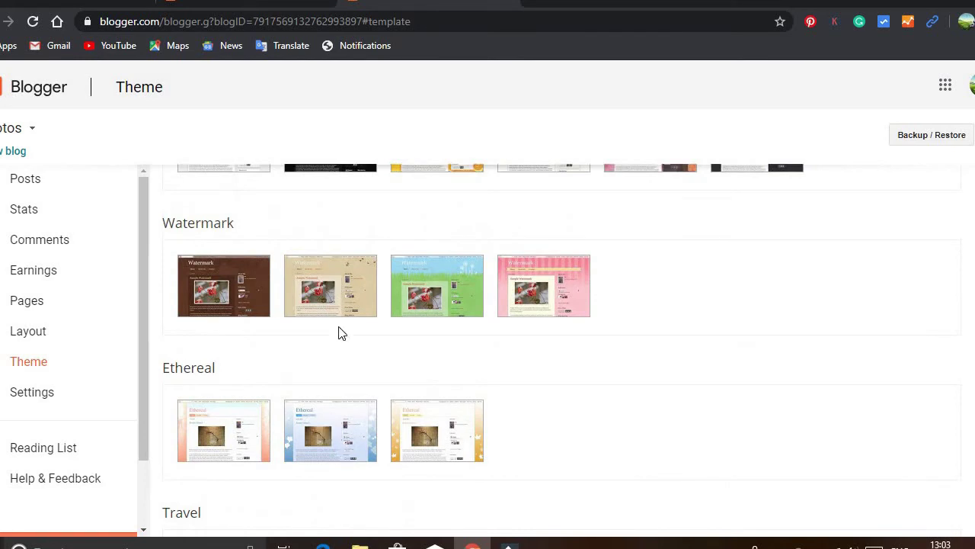
{"action": "scroll", "coordinate": [340, 333], "scroll_direction": "up", "scroll_amount": 2}
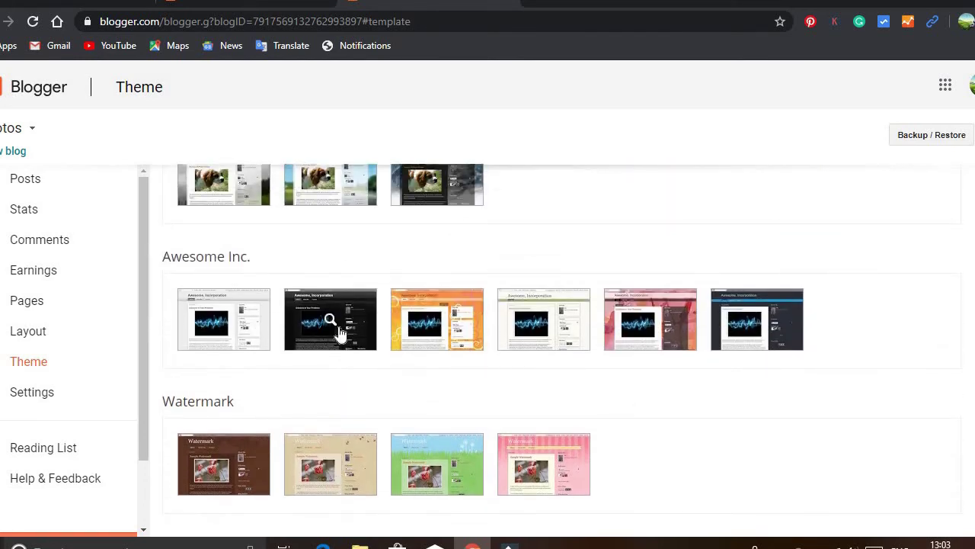
{"action": "scroll", "coordinate": [488, 262], "scroll_direction": "up", "scroll_amount": 1}
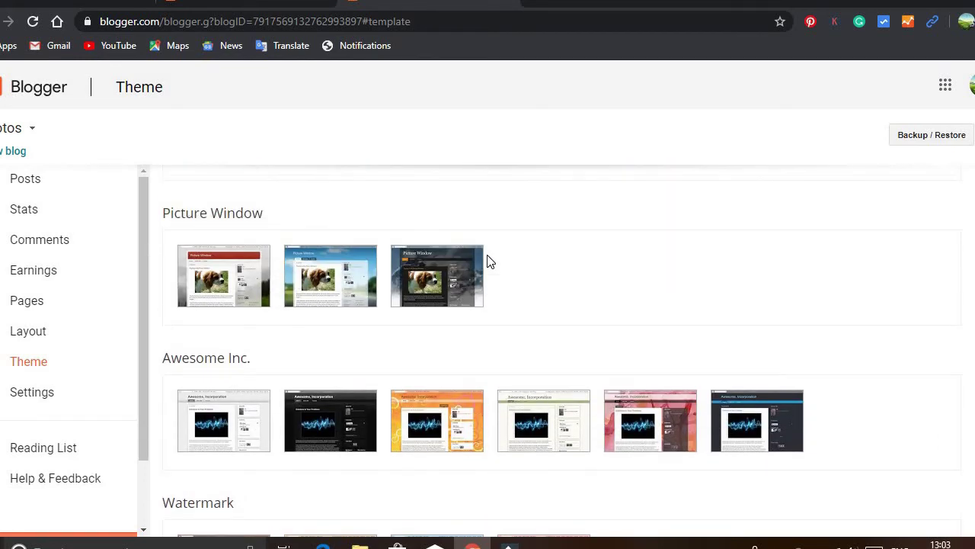
{"action": "scroll", "coordinate": [488, 261], "scroll_direction": "up", "scroll_amount": 3}
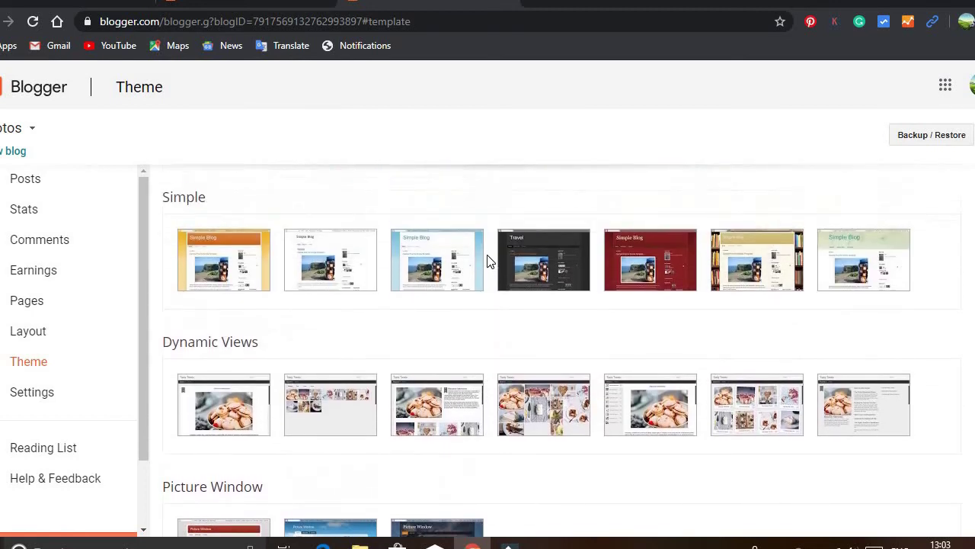
{"action": "scroll", "coordinate": [488, 261], "scroll_direction": "up", "scroll_amount": 7}
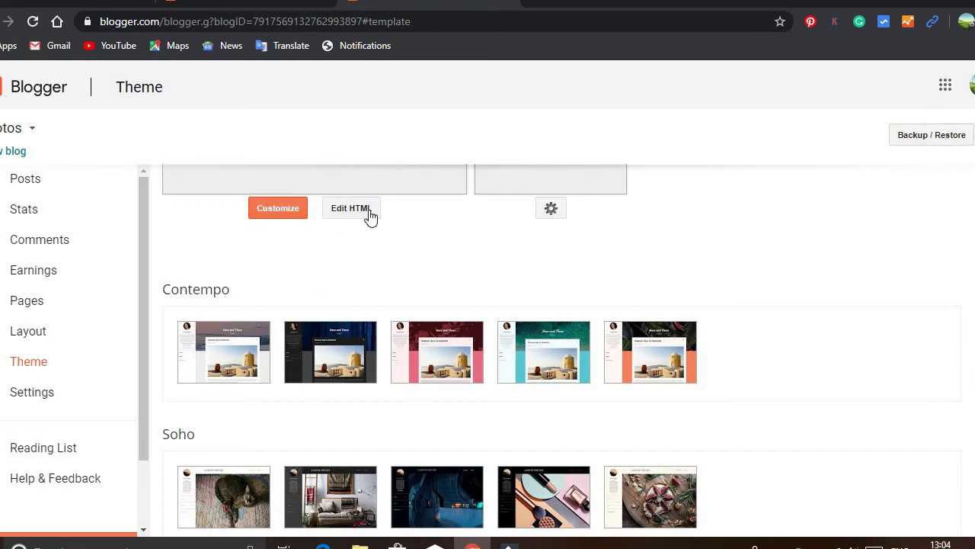
{"action": "scroll", "coordinate": [353, 279], "scroll_direction": "up", "scroll_amount": 2}
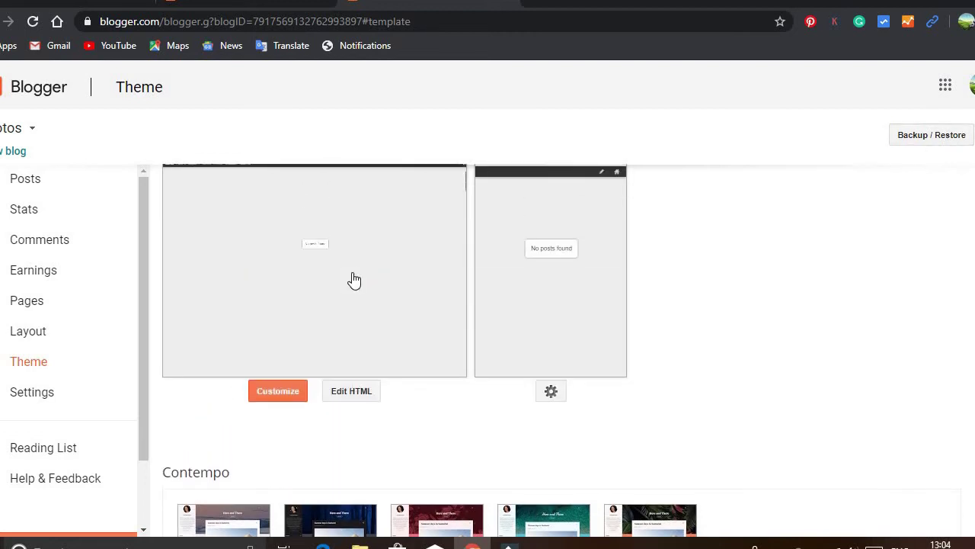
{"action": "scroll", "coordinate": [354, 280], "scroll_direction": "up", "scroll_amount": 1}
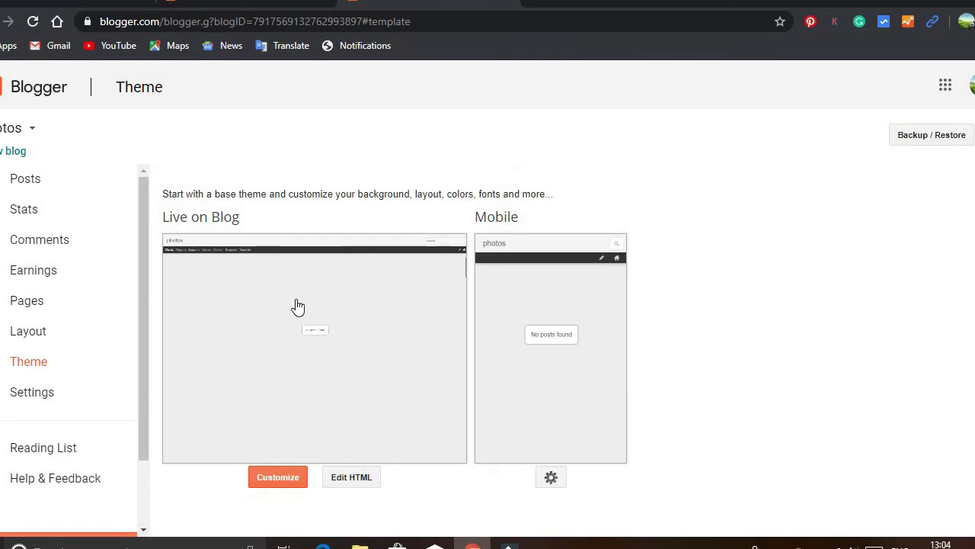
Step: Review the blog's basic settings, covering title, description, privacy, blog address, HTTPS redirect and permissions
{"action": "left_click", "coordinate": [52, 404]}
{"action": "scroll", "coordinate": [339, 366], "scroll_direction": "down", "scroll_amount": 2}
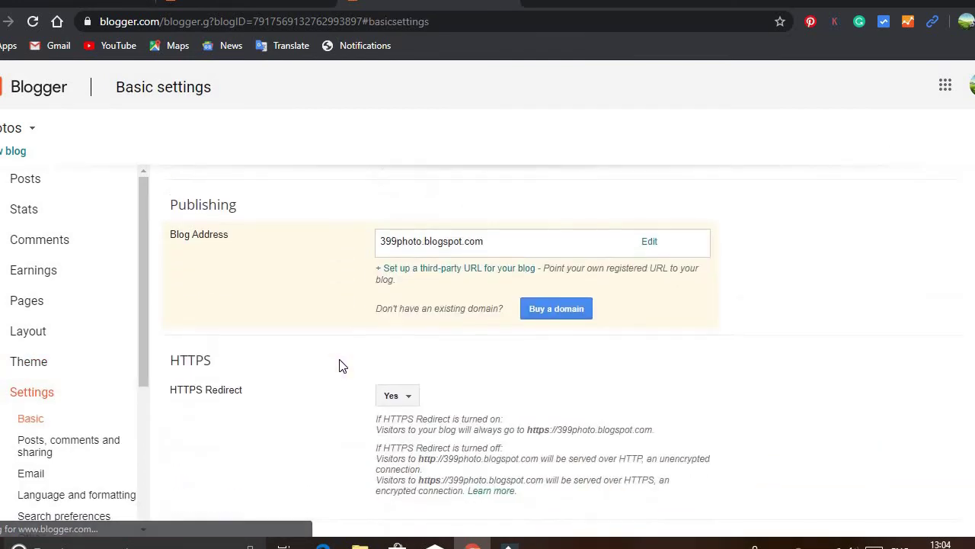
{"action": "scroll", "coordinate": [339, 366], "scroll_direction": "up", "scroll_amount": 2}
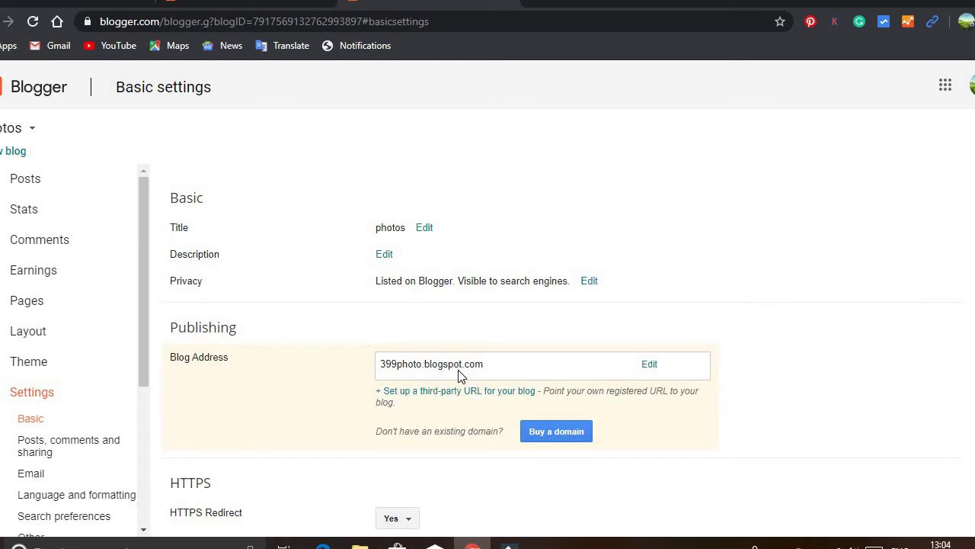
{"action": "scroll", "coordinate": [458, 375], "scroll_direction": "down", "scroll_amount": 1}
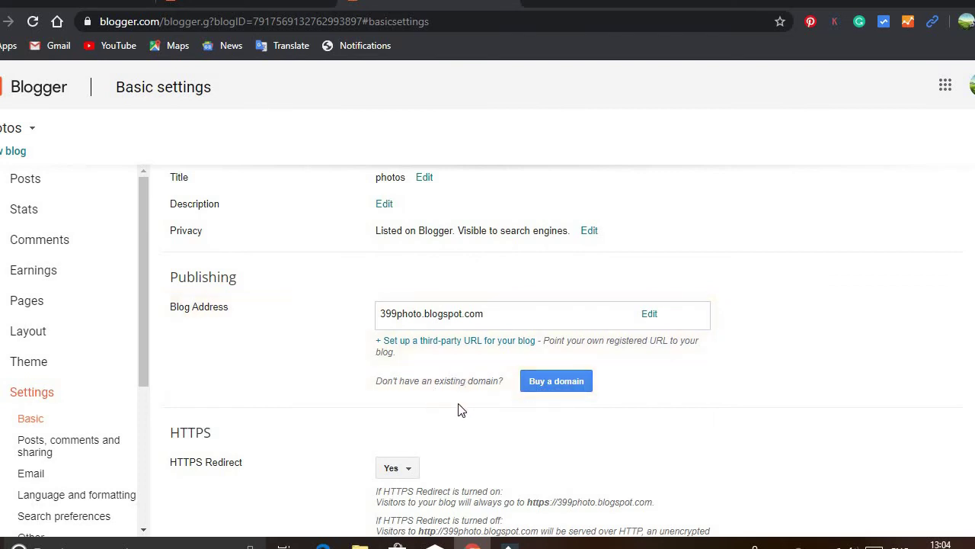
{"action": "scroll", "coordinate": [458, 410], "scroll_direction": "down", "scroll_amount": 1}
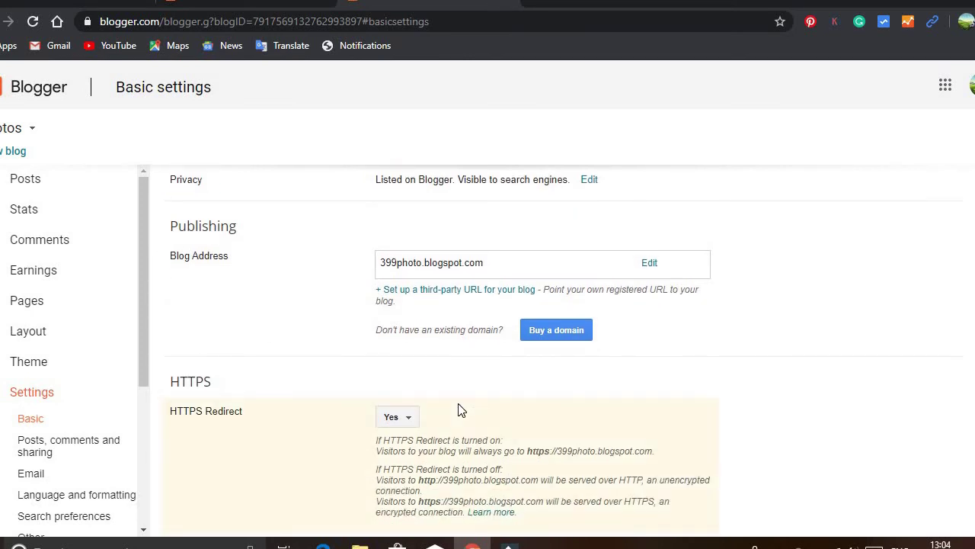
{"action": "scroll", "coordinate": [458, 410], "scroll_direction": "down", "scroll_amount": 3}
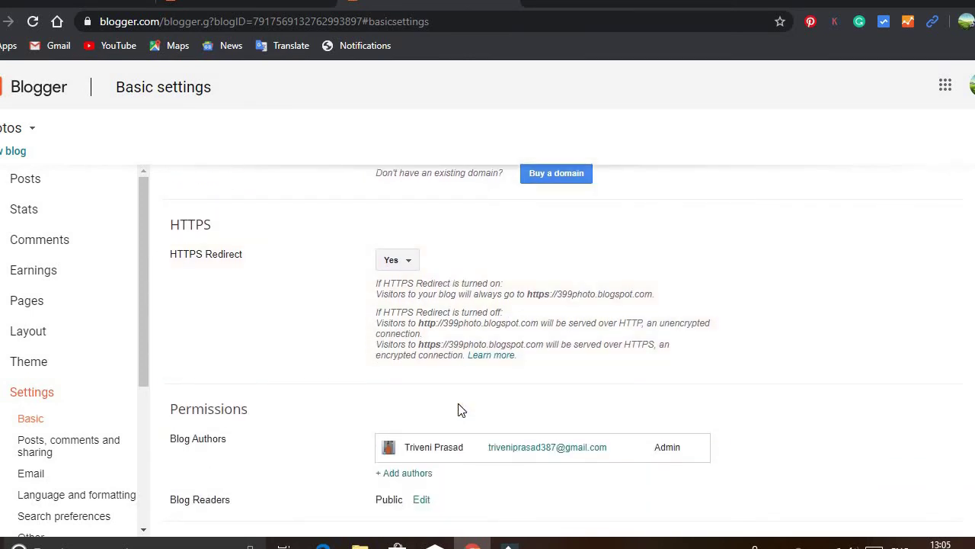
{"action": "scroll", "coordinate": [458, 410], "scroll_direction": "up", "scroll_amount": 4}
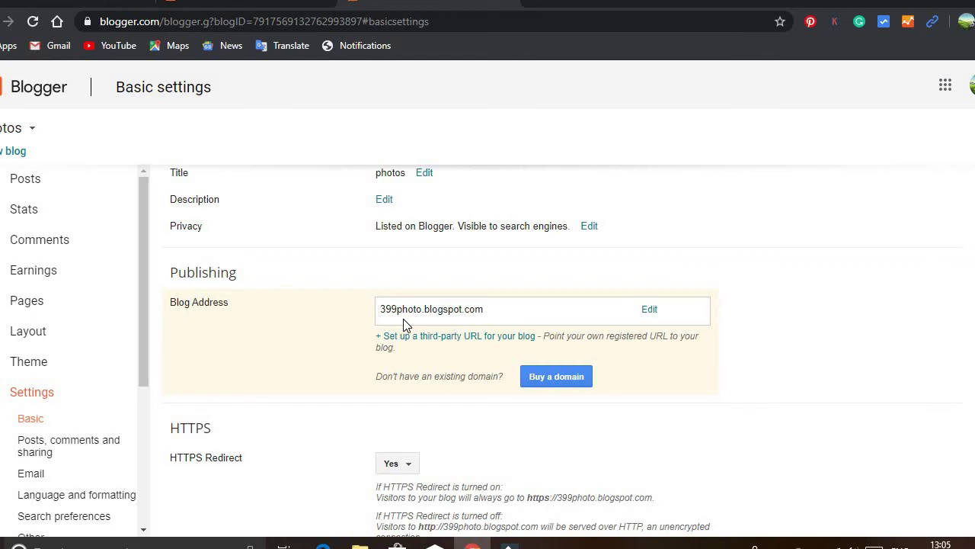
{"action": "scroll", "coordinate": [404, 323], "scroll_direction": "down", "scroll_amount": 1}
{"action": "scroll", "coordinate": [404, 323], "scroll_direction": "up", "scroll_amount": 1}
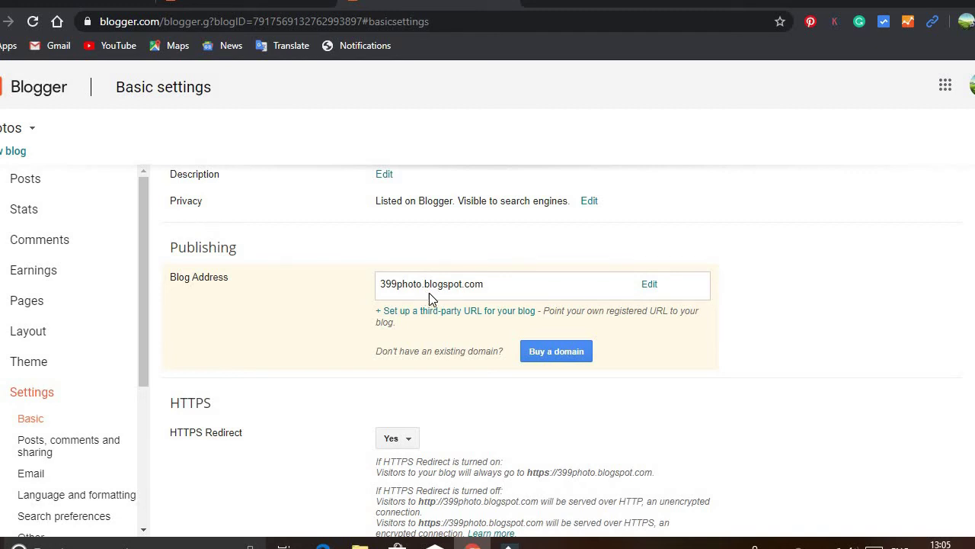
{"action": "scroll", "coordinate": [393, 350], "scroll_direction": "down", "scroll_amount": 3}
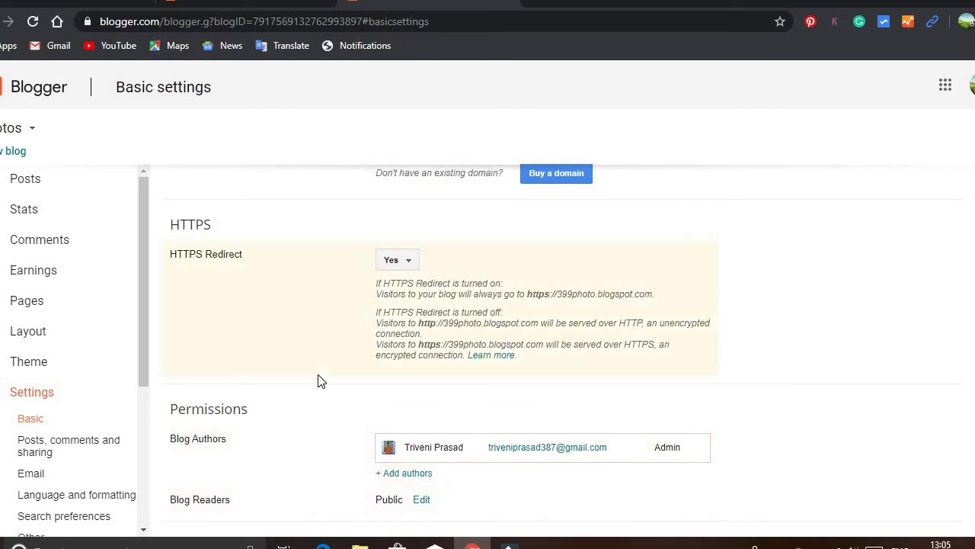
Step: Look over the blog's posts, comments and sharing settings
{"action": "left_click", "coordinate": [98, 448]}
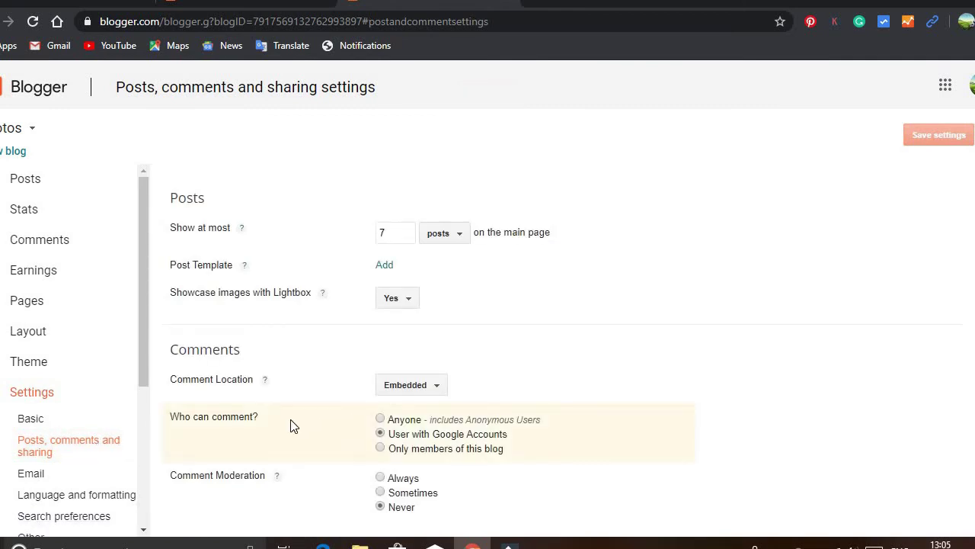
{"action": "scroll", "coordinate": [291, 425], "scroll_direction": "down", "scroll_amount": 1}
{"action": "scroll", "coordinate": [291, 425], "scroll_direction": "up", "scroll_amount": 1}
{"action": "scroll", "coordinate": [291, 424], "scroll_direction": "down", "scroll_amount": 1}
Step: View the blog's email settings and its language and formatting settings
{"action": "left_click", "coordinate": [70, 483]}
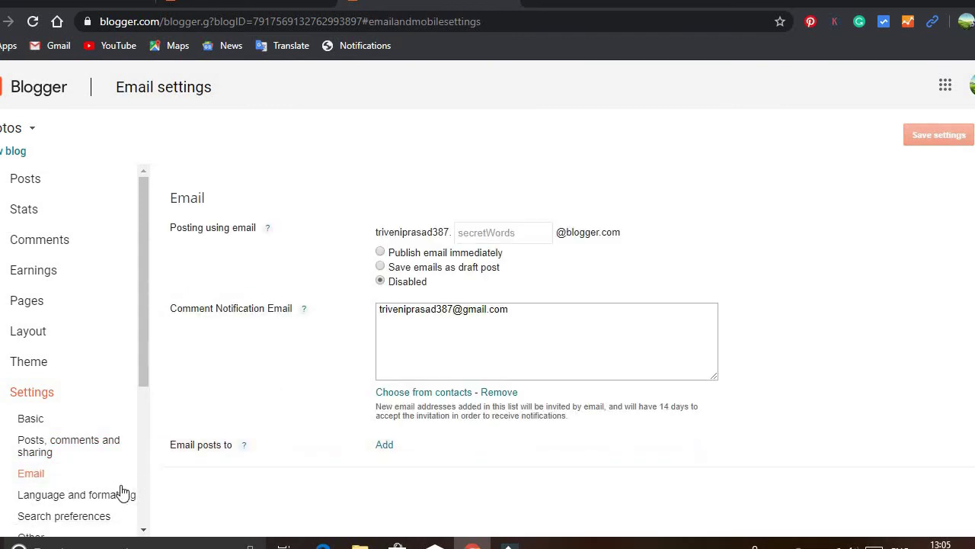
{"action": "left_click", "coordinate": [43, 497]}
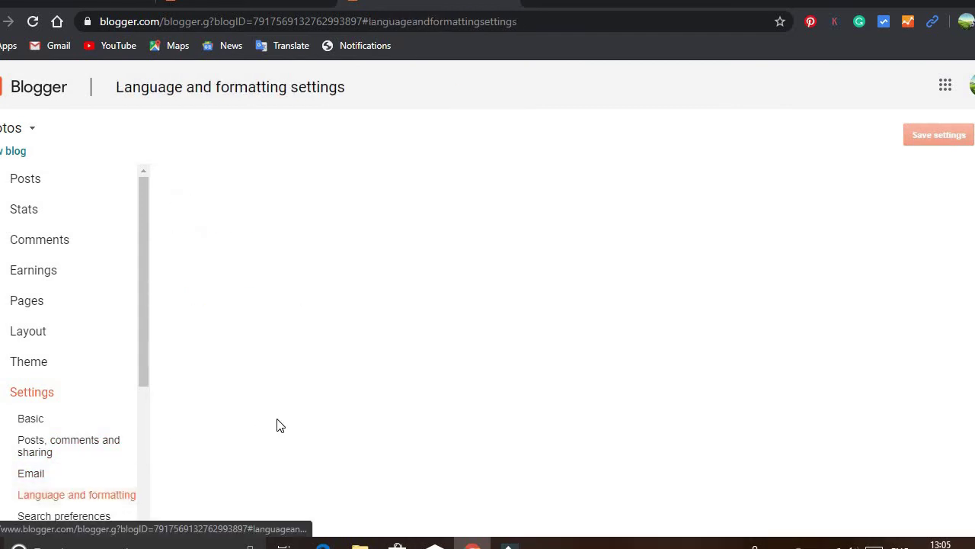
{"action": "left_click_drag", "start_coordinate": [141, 368], "coordinate": [141, 396]}
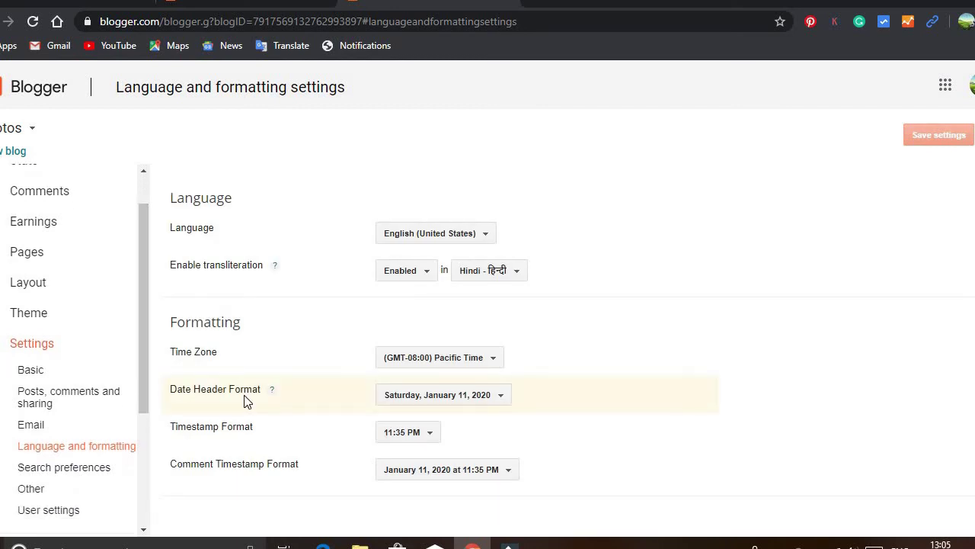
Step: Review the search preferences and the other settings, including crawlers and indexing, site feed, adult content and Google Analytics
{"action": "left_click", "coordinate": [85, 473]}
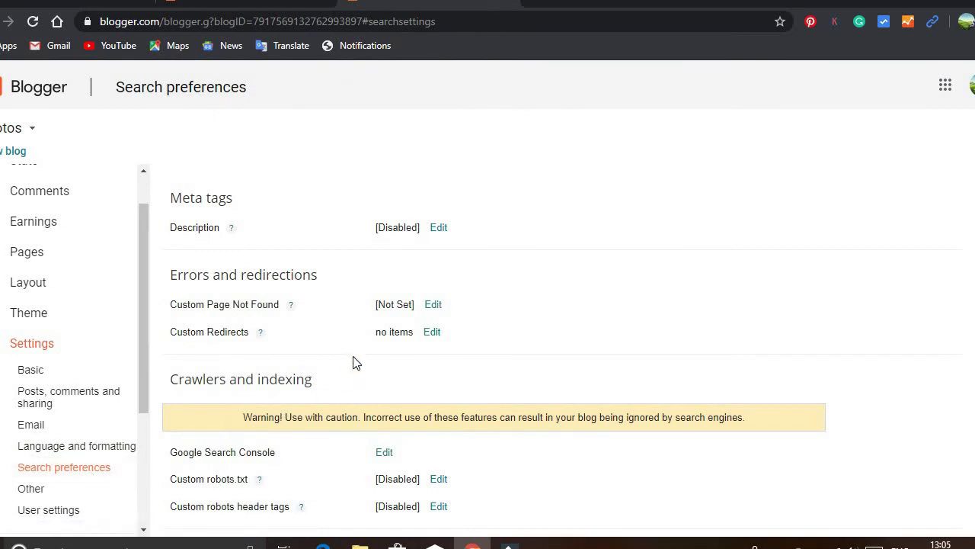
{"action": "scroll", "coordinate": [355, 361], "scroll_direction": "down", "scroll_amount": 1}
{"action": "scroll", "coordinate": [331, 464], "scroll_direction": "up", "scroll_amount": 1}
{"action": "scroll", "coordinate": [331, 464], "scroll_direction": "down", "scroll_amount": 1}
{"action": "scroll", "coordinate": [329, 466], "scroll_direction": "up", "scroll_amount": 1}
{"action": "scroll", "coordinate": [327, 466], "scroll_direction": "down", "scroll_amount": 1}
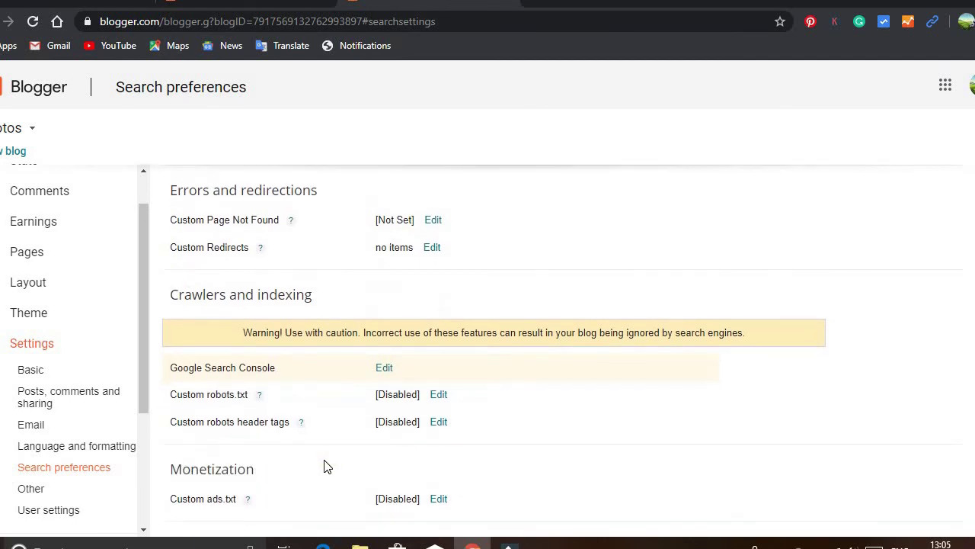
{"action": "left_click", "coordinate": [29, 494]}
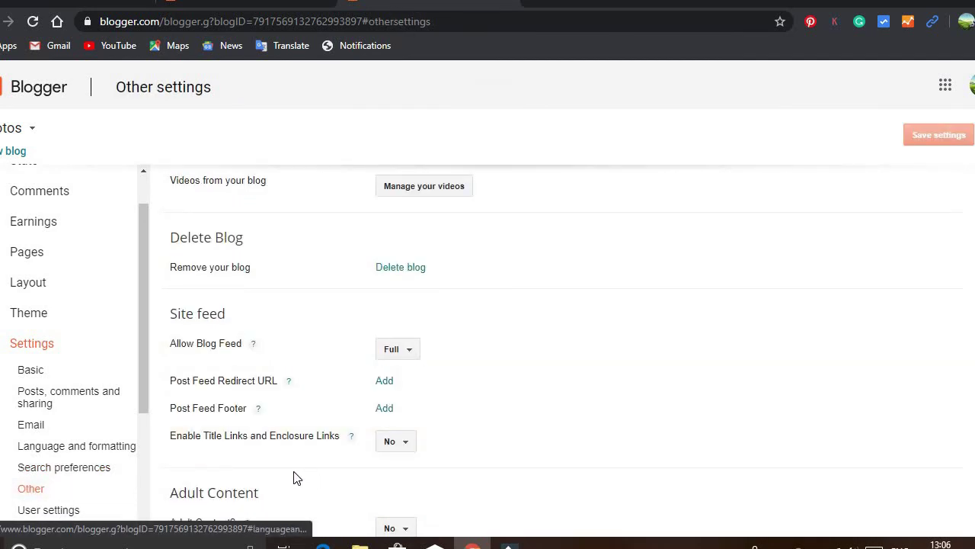
{"action": "scroll", "coordinate": [283, 472], "scroll_direction": "down", "scroll_amount": 2}
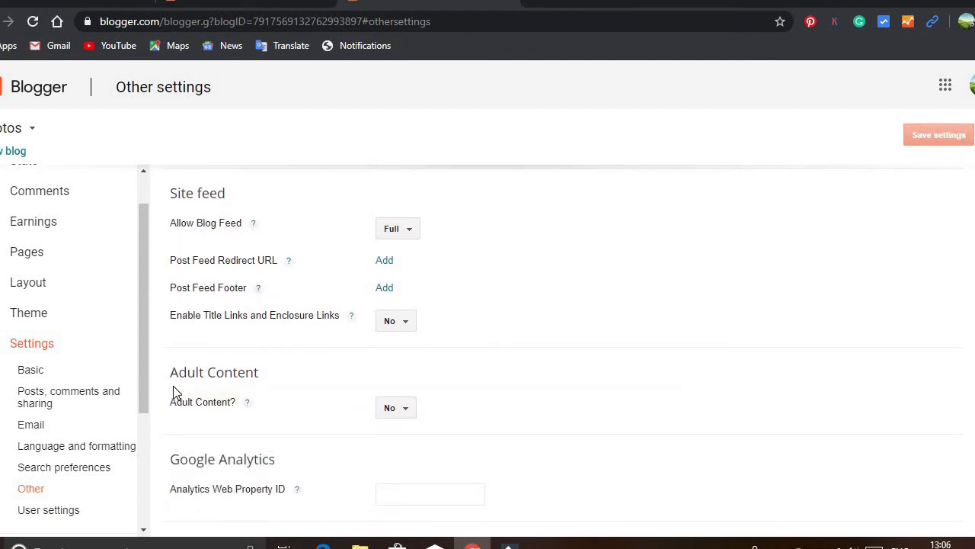
Step: View the user settings and return to the blog's list of all posts
{"action": "left_click_drag", "start_coordinate": [143, 388], "coordinate": [147, 453]}
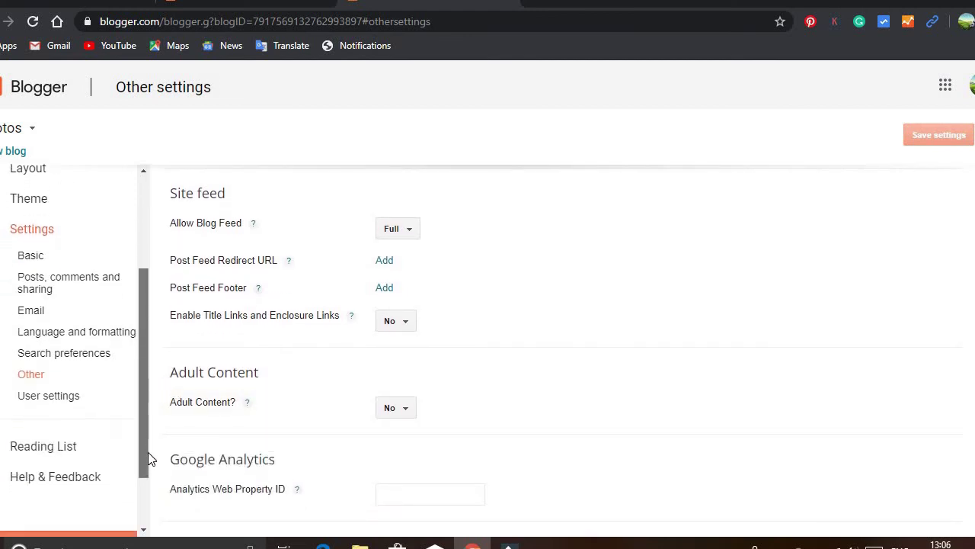
{"action": "left_click", "coordinate": [46, 397]}
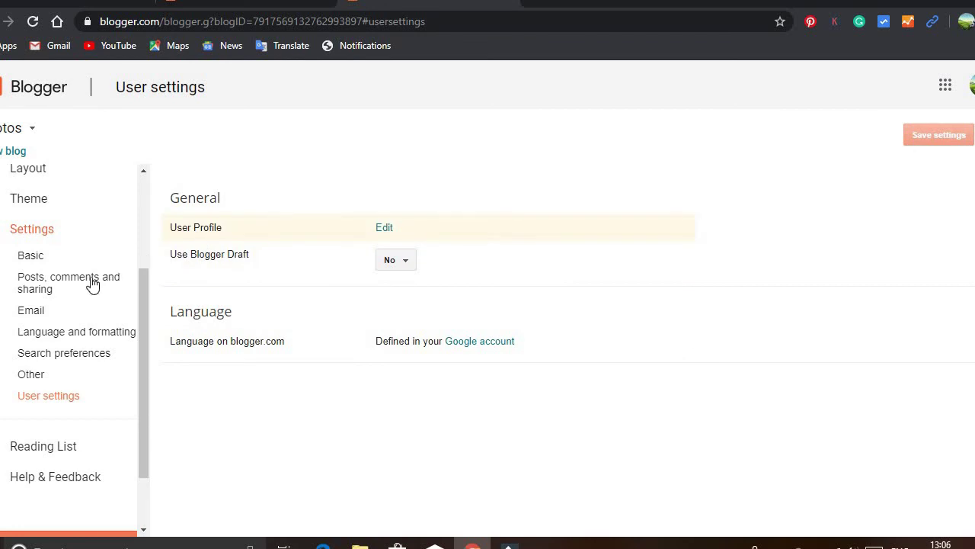
{"action": "scroll", "coordinate": [145, 200], "scroll_direction": "up", "scroll_amount": 3}
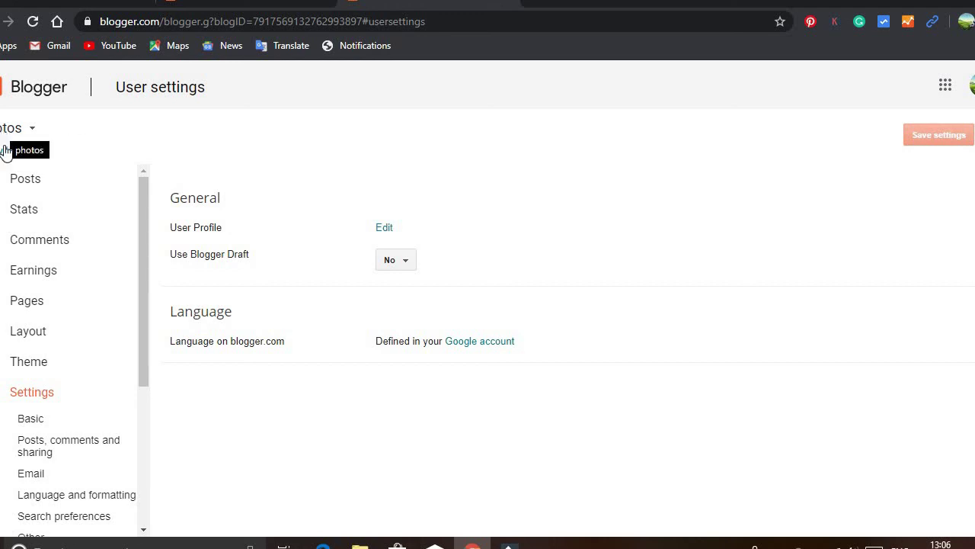
{"action": "left_click", "coordinate": [20, 186]}
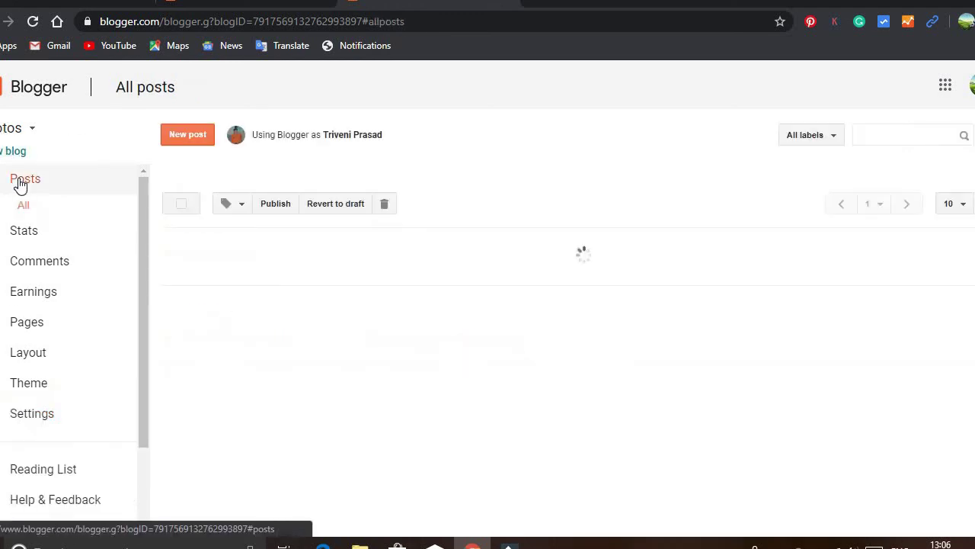